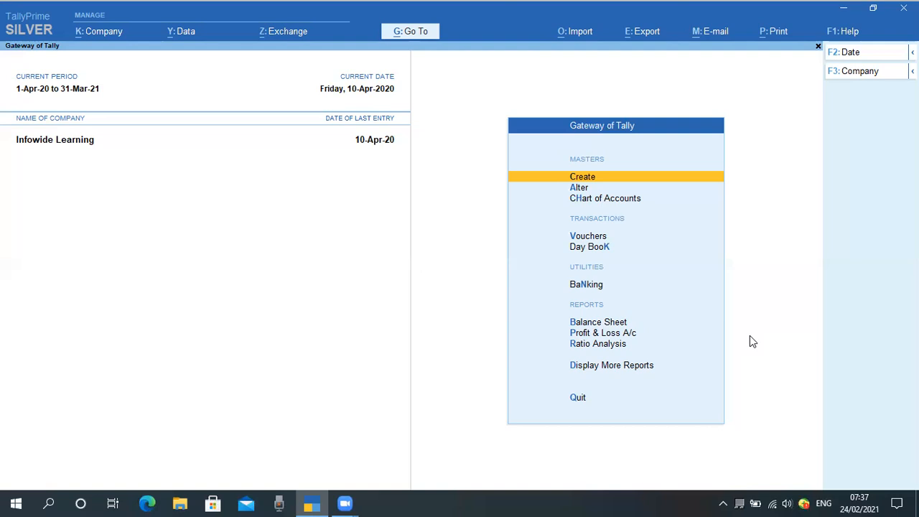
key(Down)
key(Down)
key(Down)
key(Down)
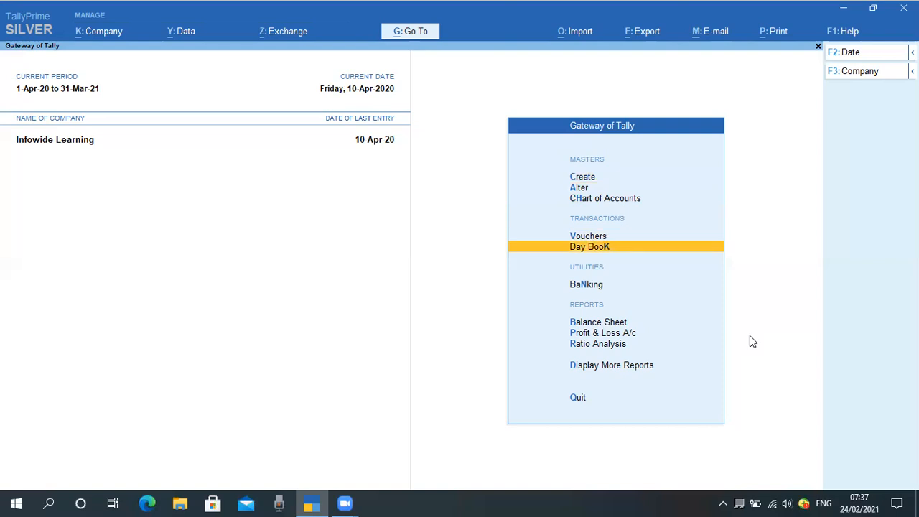
key(Up)
key(Up)
key(Up)
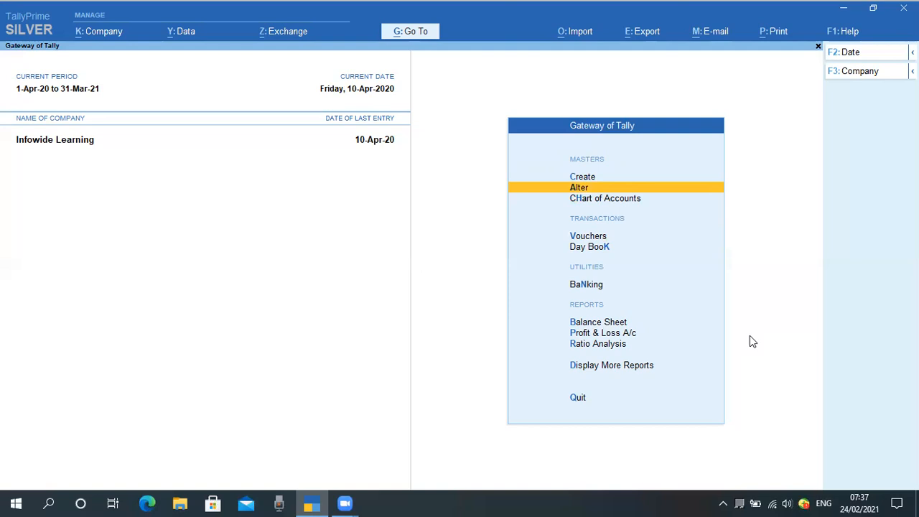
key(Up)
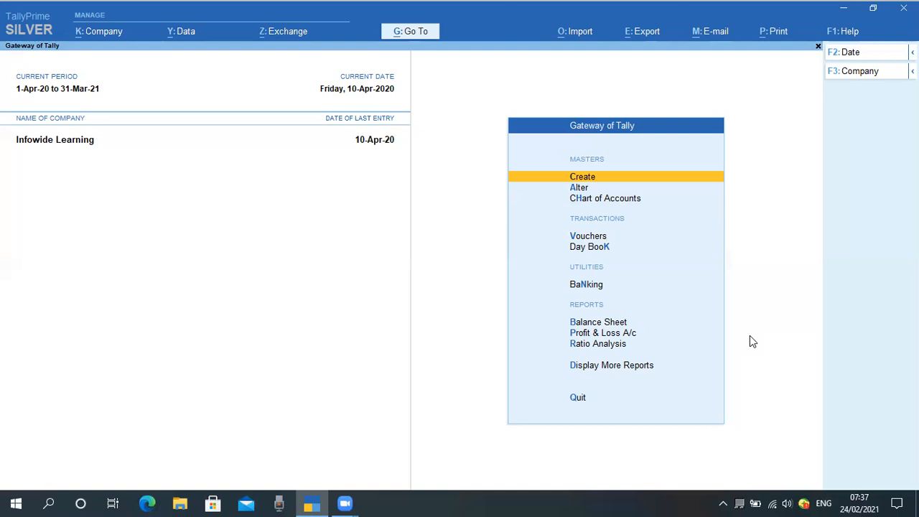
Step: Start a new ledger master named Service Charges with no alias
key(Up)
key(Down)
key(Return)
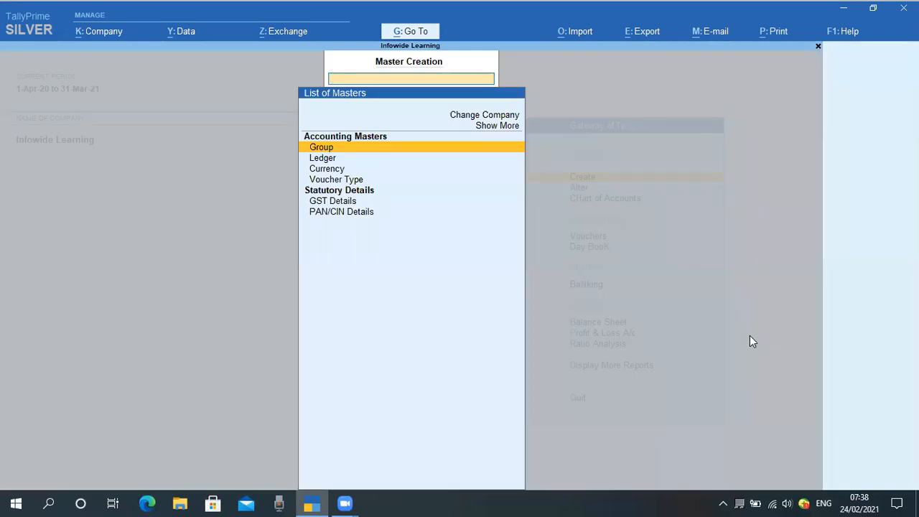
key(Down)
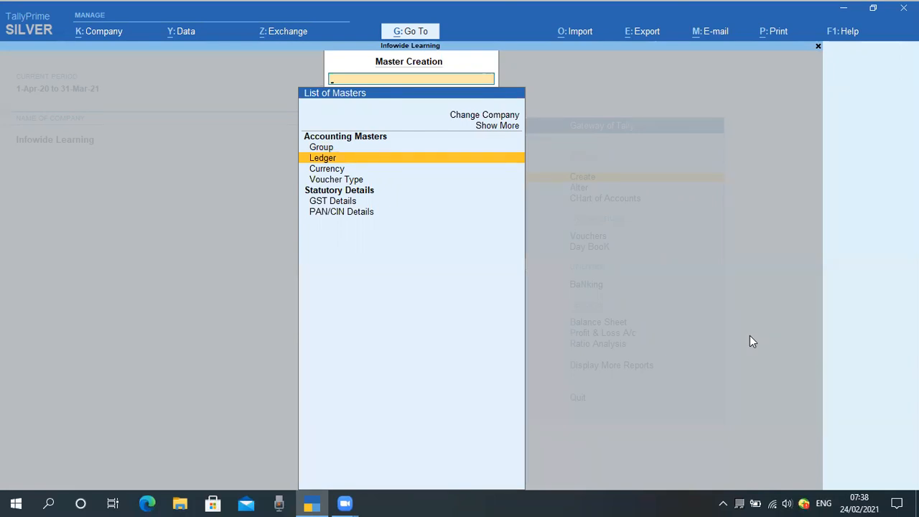
key(Return)
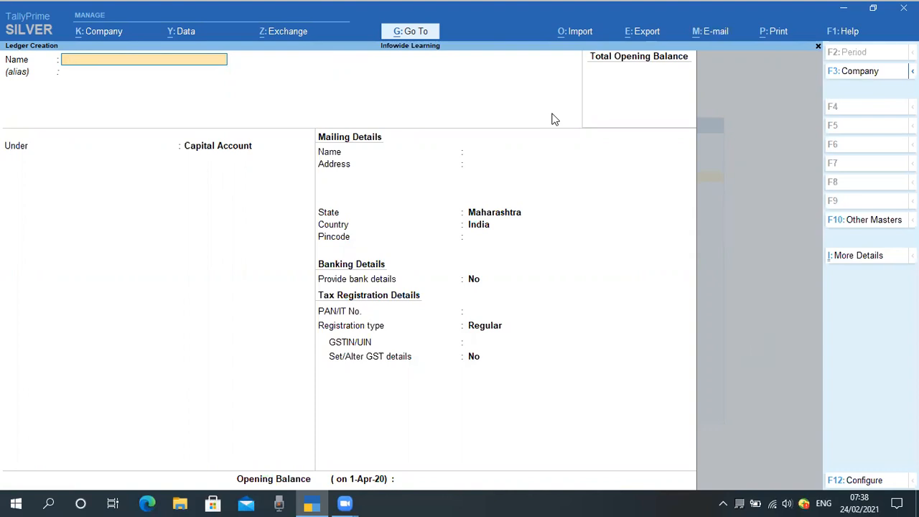
text(Service Charges)
key(Return)
key(Return)
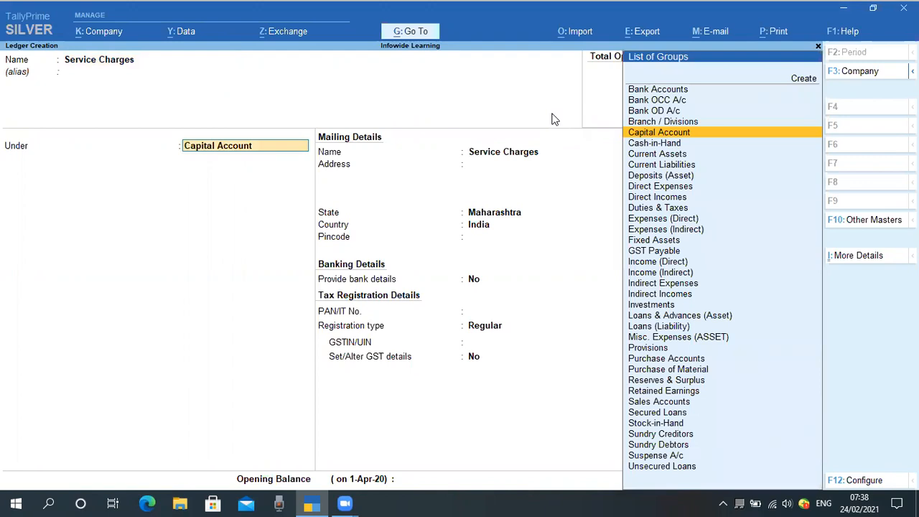
Step: Place the Service Charges ledger under Sales Accounts, with ledger type Not Applicable and GST set to Applicable
text(Sal)
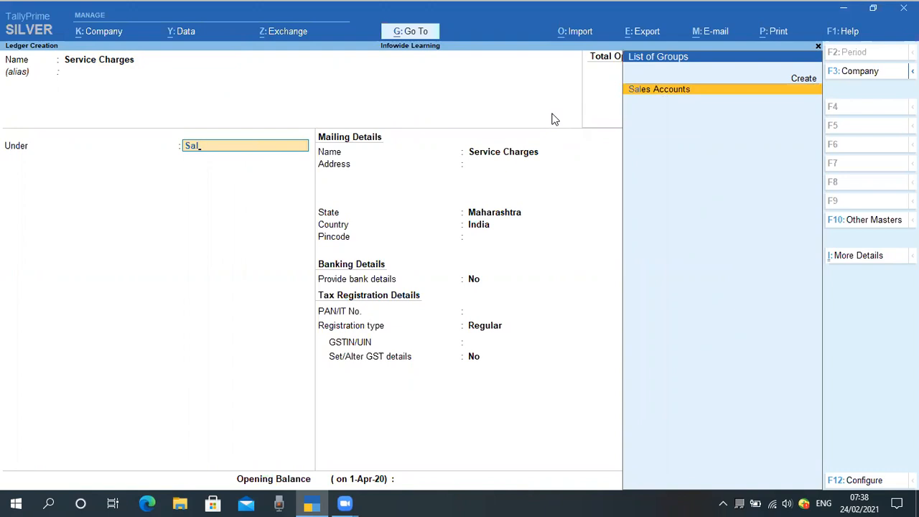
key(Return)
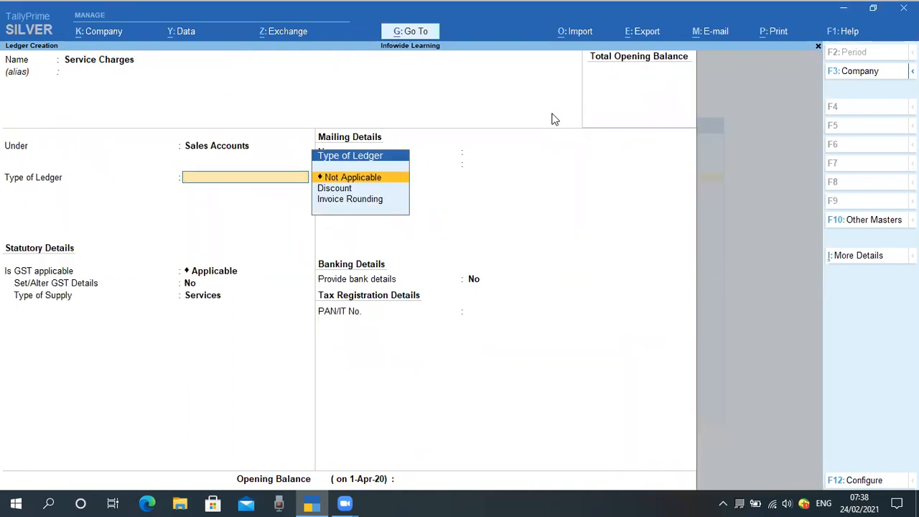
key(Return)
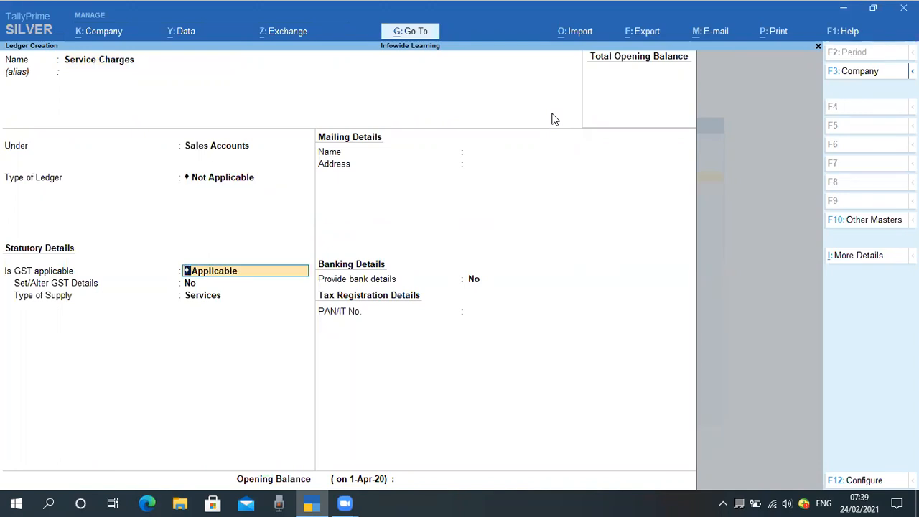
key(Return)
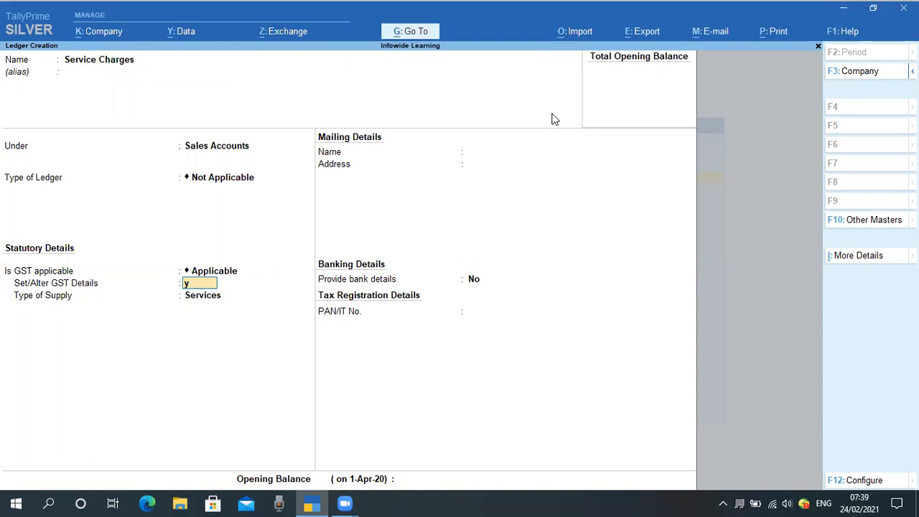
Step: Enable GST details for the Service Charges ledger and set its nature of transaction to Sales Taxable
key(Return)
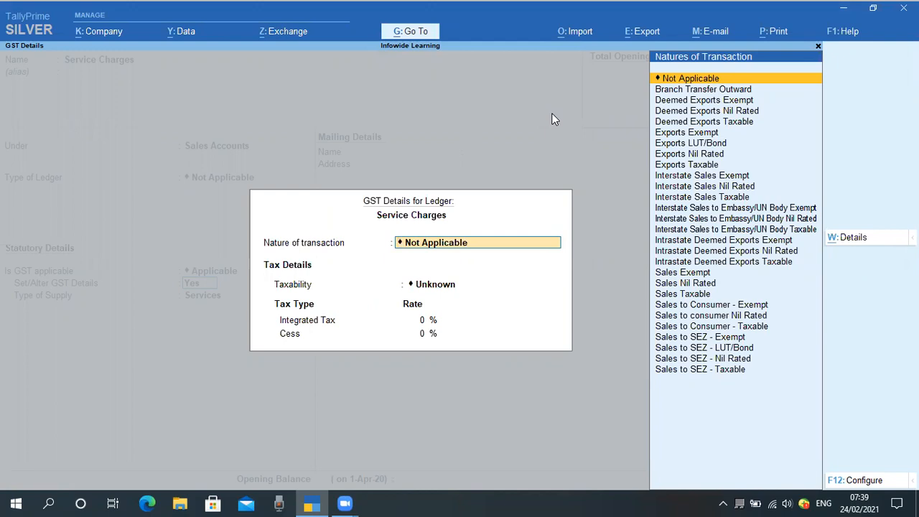
key(Down)
key(Down)
key(Down)
key(Down)
key(Down)
key(Down)
key(Down)
key(Down)
key(Down)
key(Down)
key(Down)
key(Down)
key(Down)
key(Down)
key(Down)
key(Down)
key(Down)
key(Down)
key(Down)
key(Down)
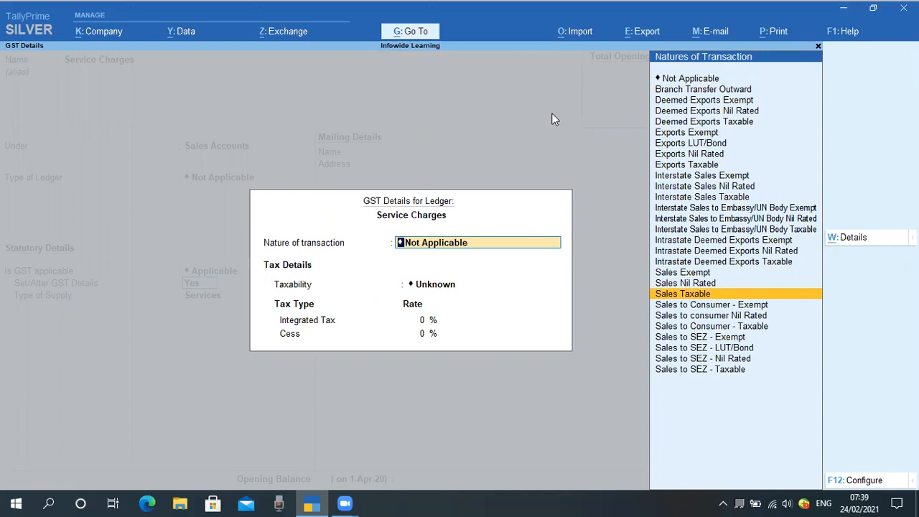
key(Return)
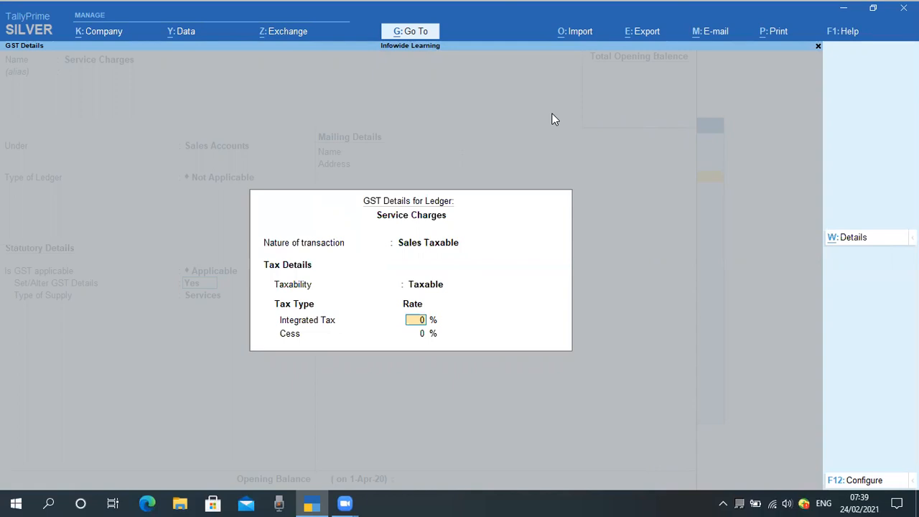
Step: Set the ledger's integrated tax rate to 18% and accept its GST details with 0% cess
text(18)
key(Return)
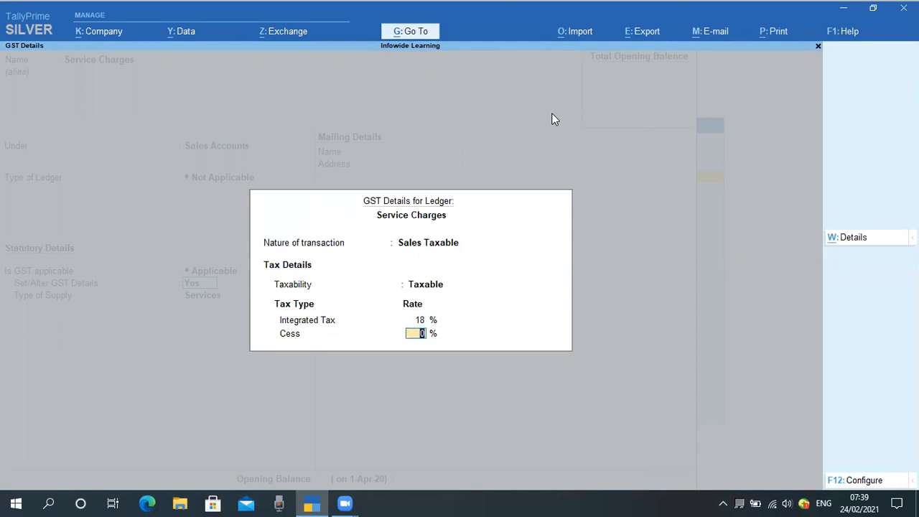
key(Return)
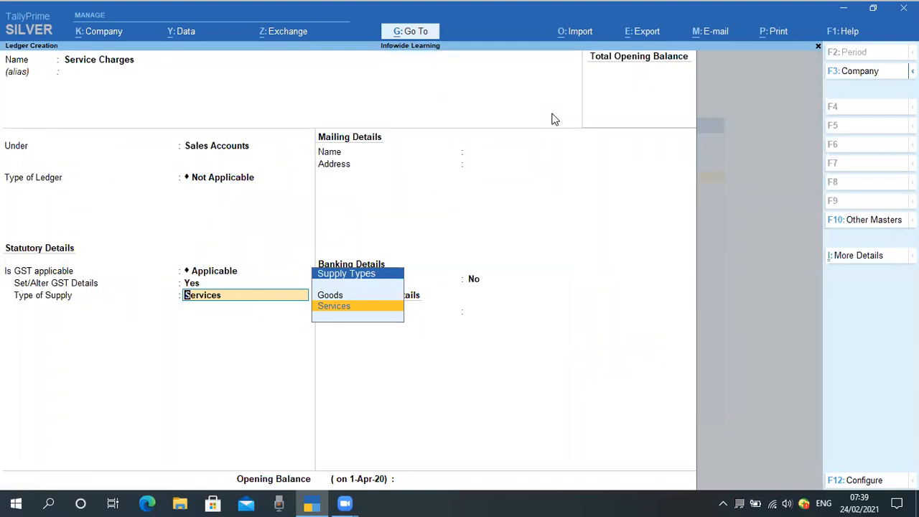
Step: Choose Services as the type of supply and save the ledger without bank details or an opening balance
key(Up)
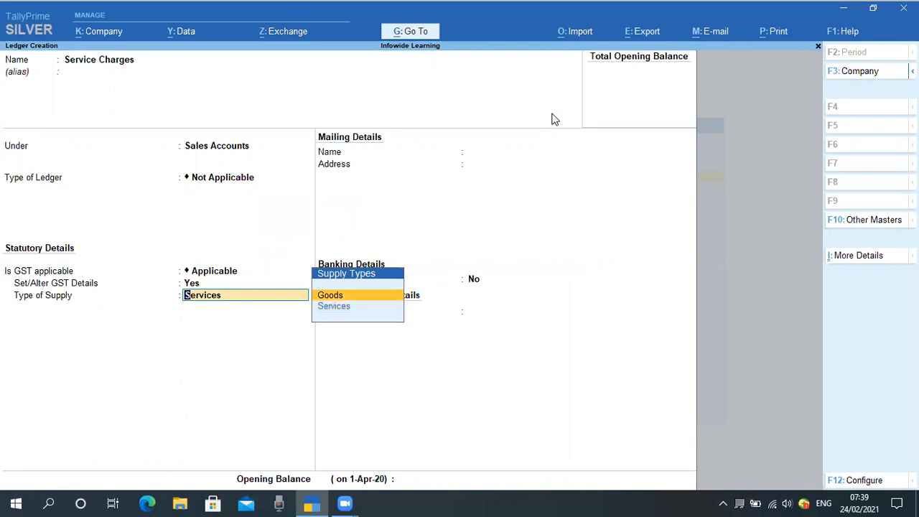
key(Down)
key(Up)
key(Down)
key(Up)
key(Down)
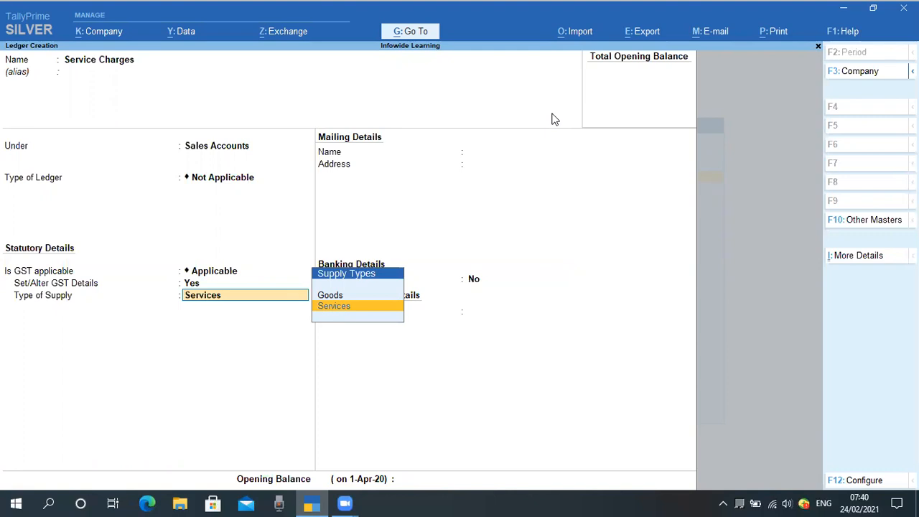
key(Return)
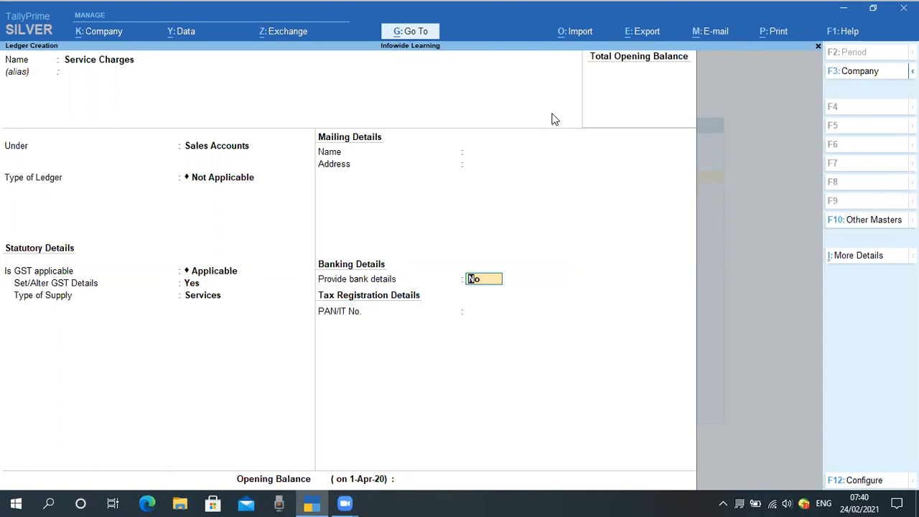
key(Return)
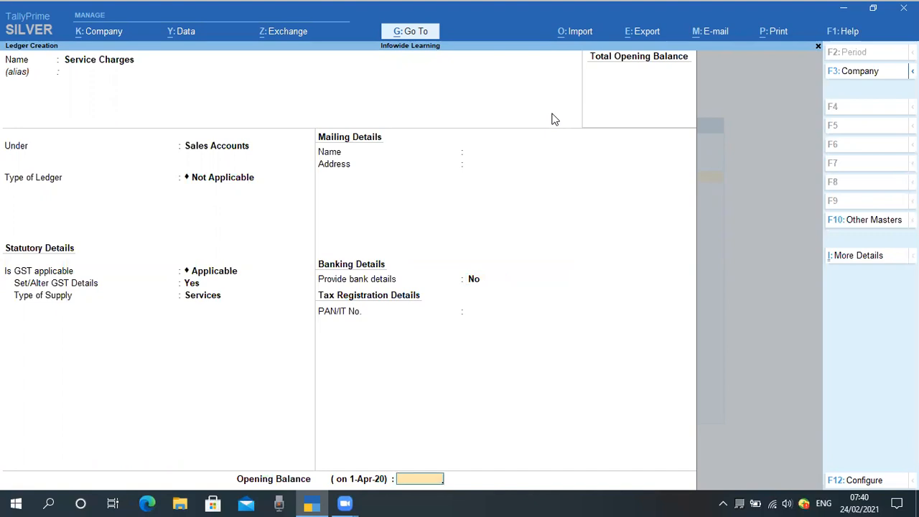
key(Return)
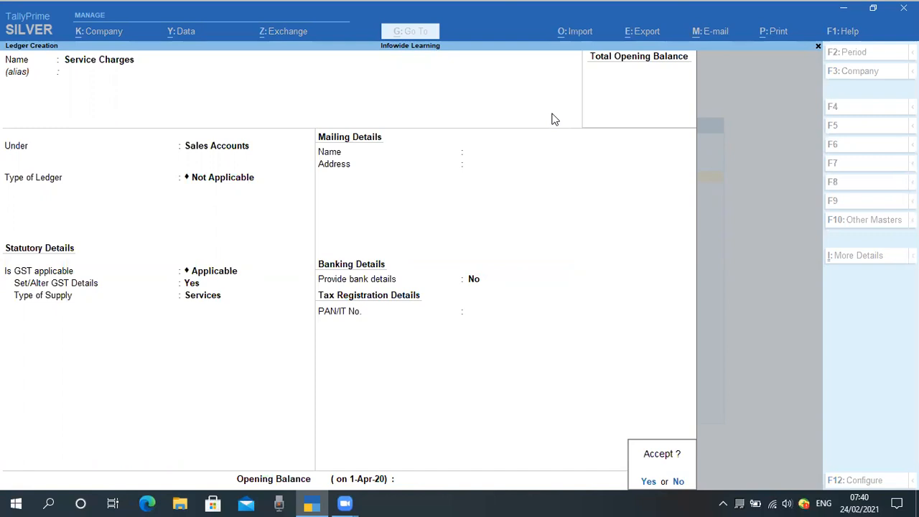
key(Return)
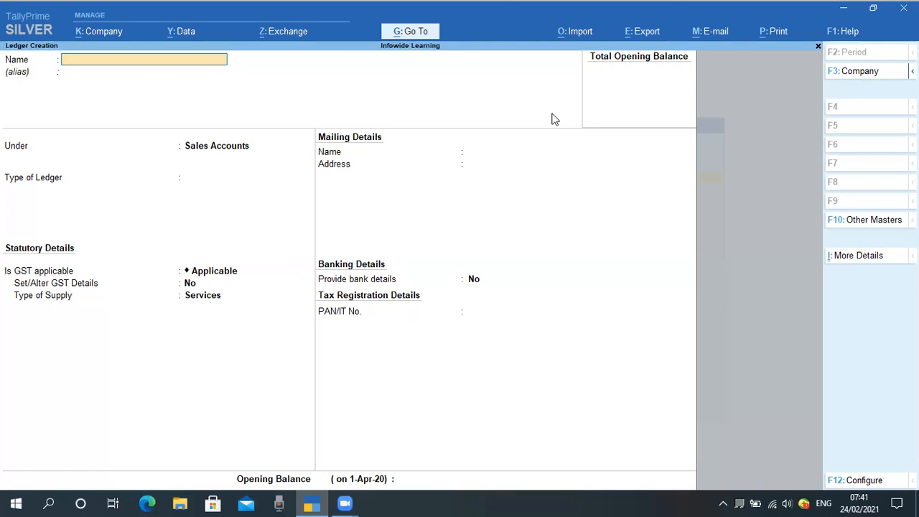
Step: Leave ledger creation and open the list of ledgers in the Chart of Accounts
key(Escape)
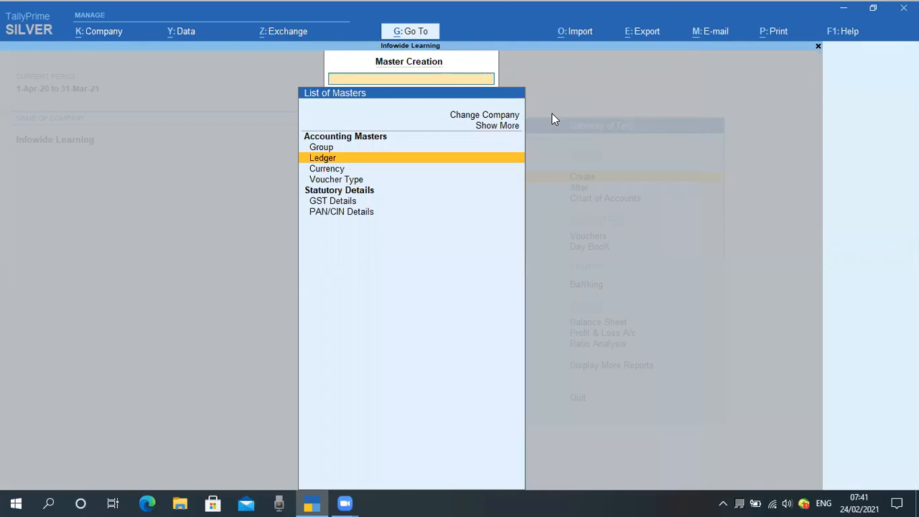
key(Escape)
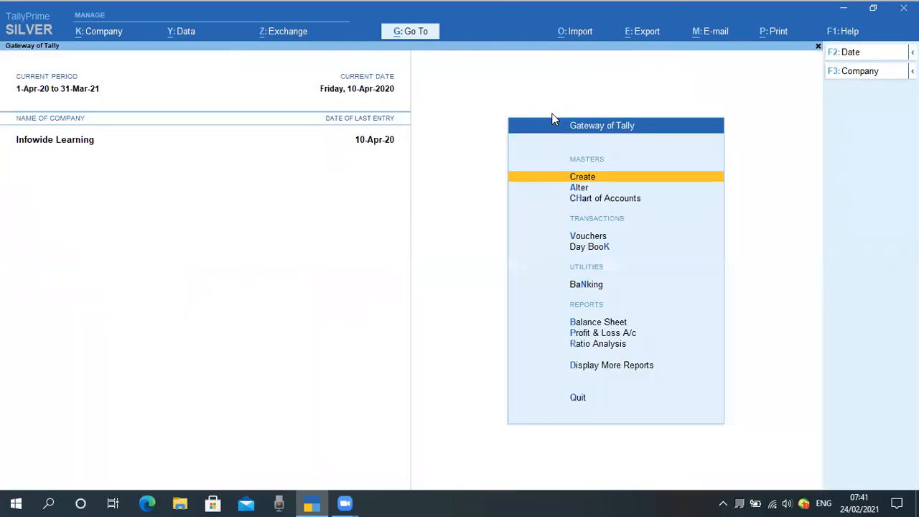
key(Down)
key(Down)
key(Down)
key(Down)
key(Up)
key(Up)
key(Down)
key(Up)
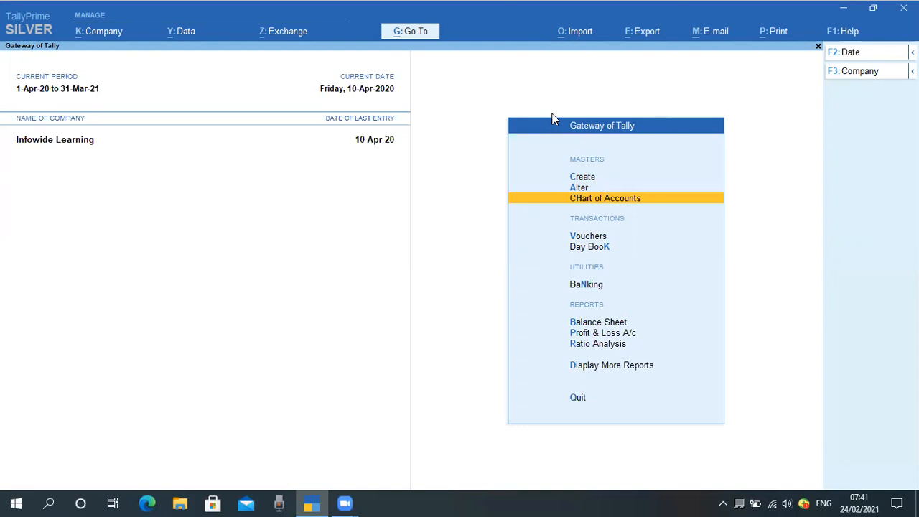
key(Up)
key(Down)
key(Return)
key(Down)
key(Up)
key(Return)
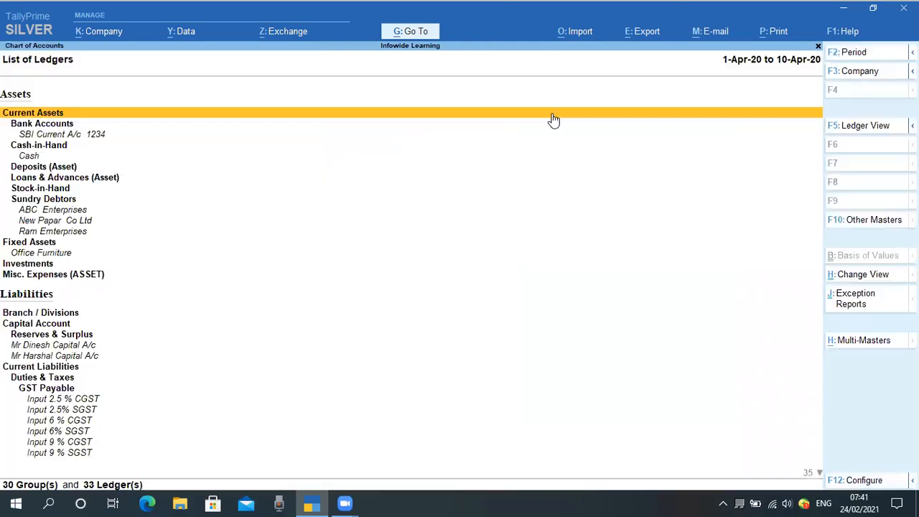
Step: Look through the list of ledgers for the Service Charges ledger under Sales Accounts in the Income section
key(Down)
key(Down)
key(Down)
key(Down)
key(Down)
key(Down)
key(Down)
key(Down)
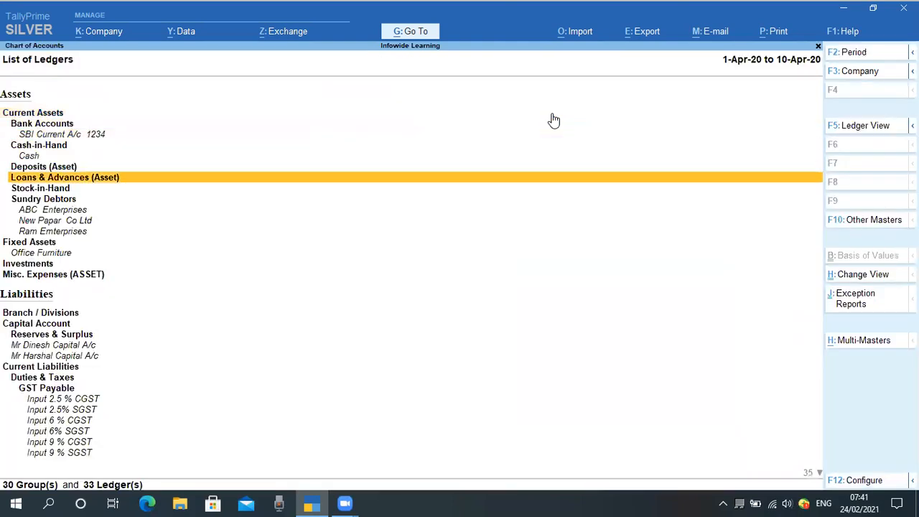
key(Down)
key(Down)
key(Down)
key(Down)
key(Down)
key(Down)
key(Down)
key(Down)
key(Down)
key(Down)
key(Down)
key(Down)
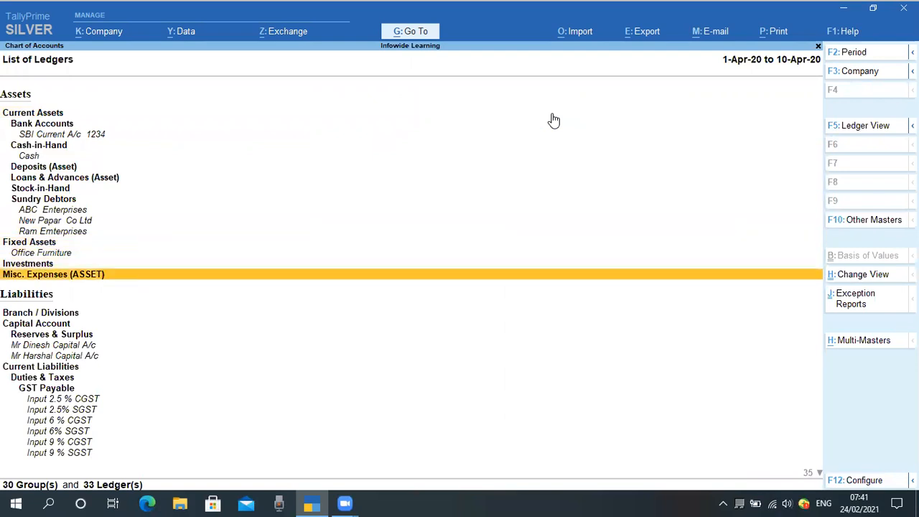
key(Down)
key(Down)
key(Down)
key(Down)
key(Down)
key(Down)
key(Down)
key(Down)
key(Down)
key(Down)
key(Down)
key(Down)
key(Down)
key(Down)
key(Down)
key(Down)
key(Down)
key(Down)
key(Down)
key(Down)
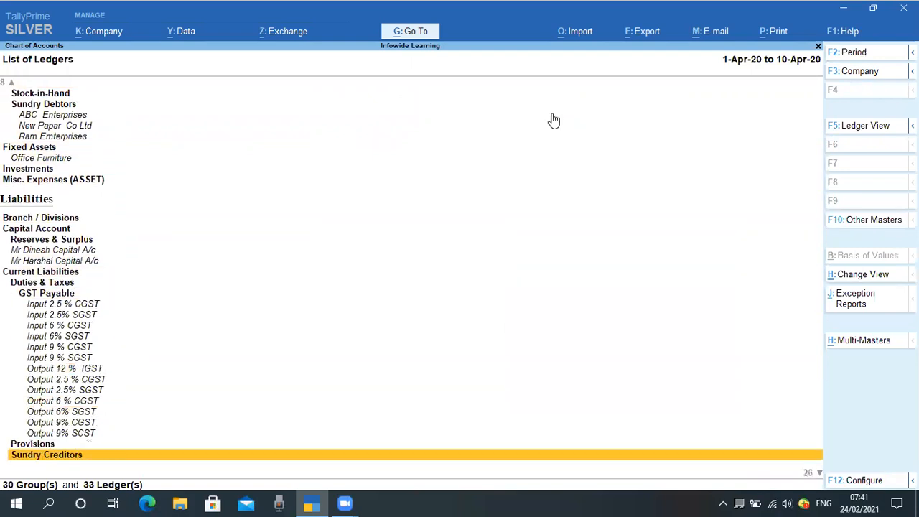
key(Up)
key(Up)
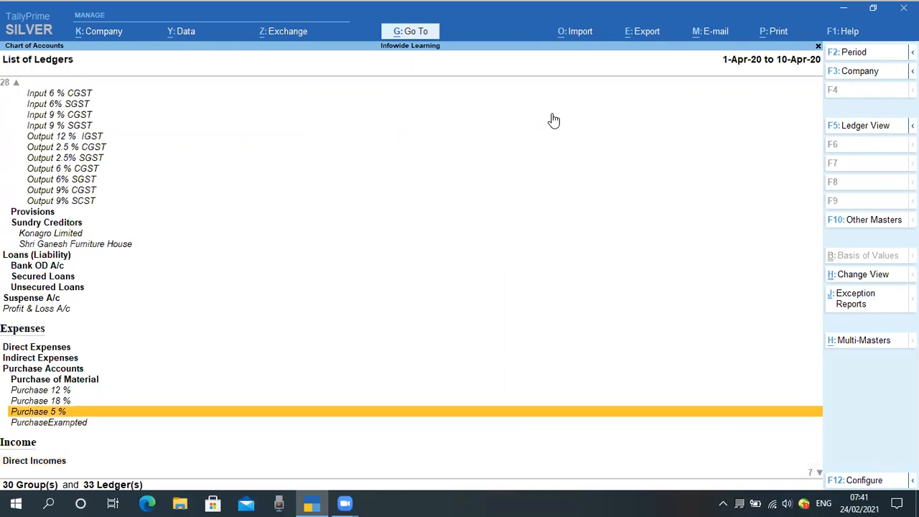
key(Down)
key(Down)
key(Down)
key(Down)
key(Down)
key(Down)
key(Down)
key(Down)
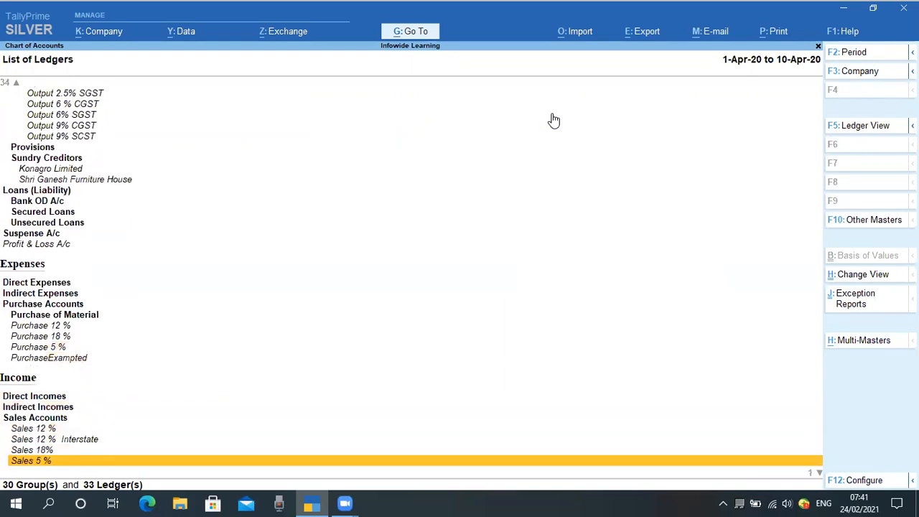
key(Down)
key(Up)
key(Up)
key(Up)
key(Up)
key(Up)
key(Up)
key(Up)
key(Up)
key(Up)
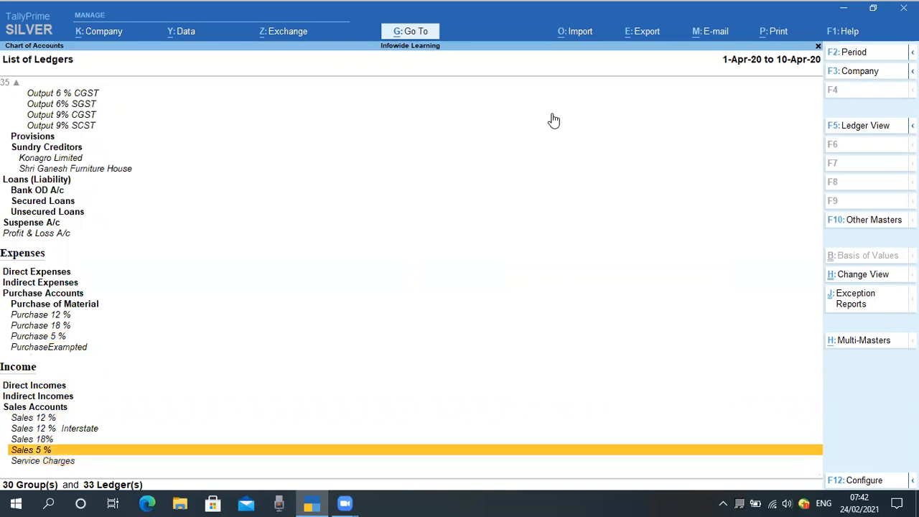
key(Down)
key(Down)
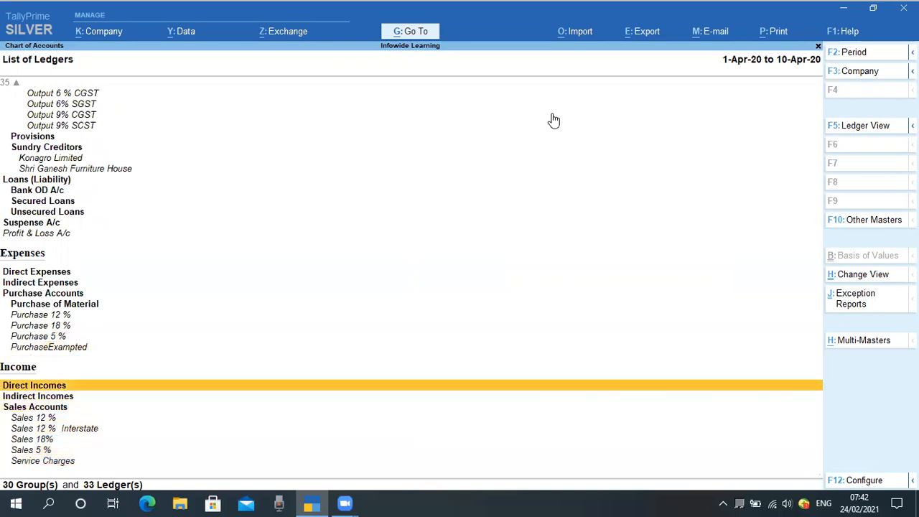
key(Down)
key(Down)
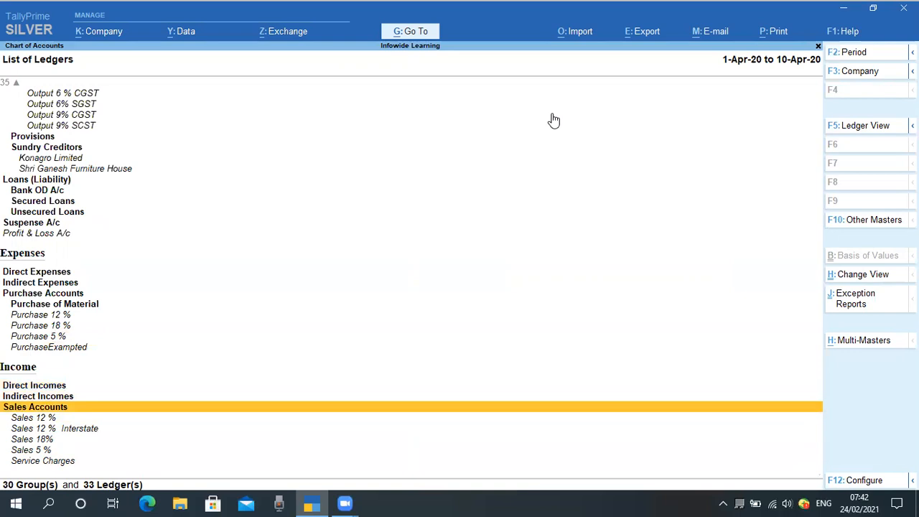
key(Down)
key(Down)
key(Down)
key(Down)
key(Down)
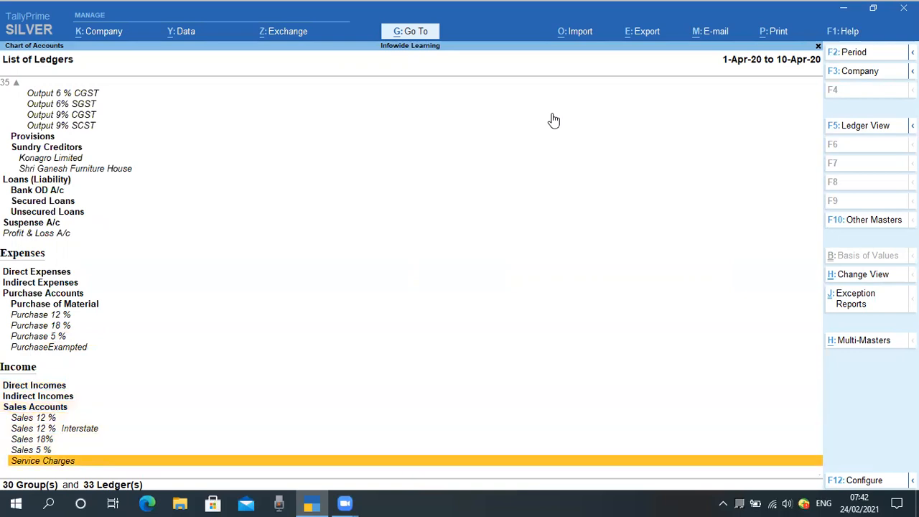
Step: Review the Service Charges ledger among the other sales ledgers under Sales Accounts
key(Up)
key(Down)
key(Up)
key(Up)
key(Down)
key(Up)
key(Up)
key(Up)
key(Up)
key(Down)
key(Down)
key(Down)
key(Down)
key(Down)
Step: Leave the Chart of Accounts and start a new sales voucher dated 11-4-2020
key(Escape)
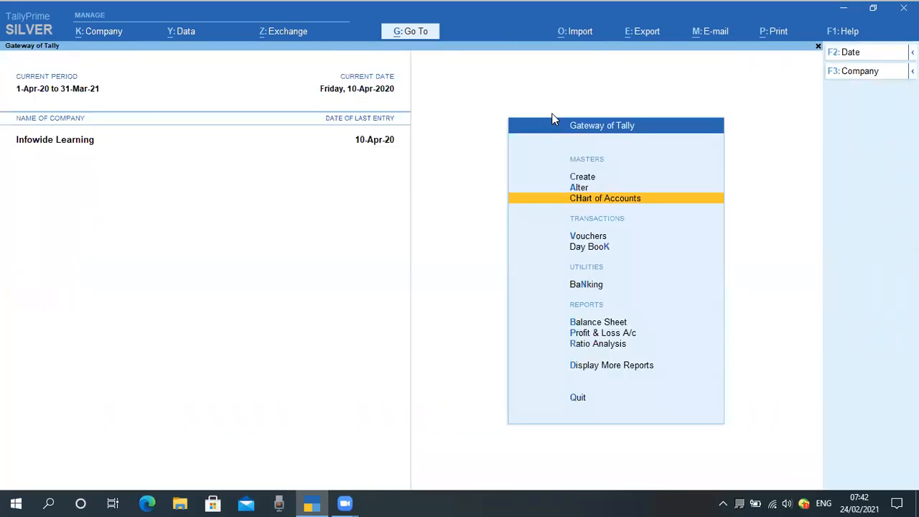
key(Down)
key(Up)
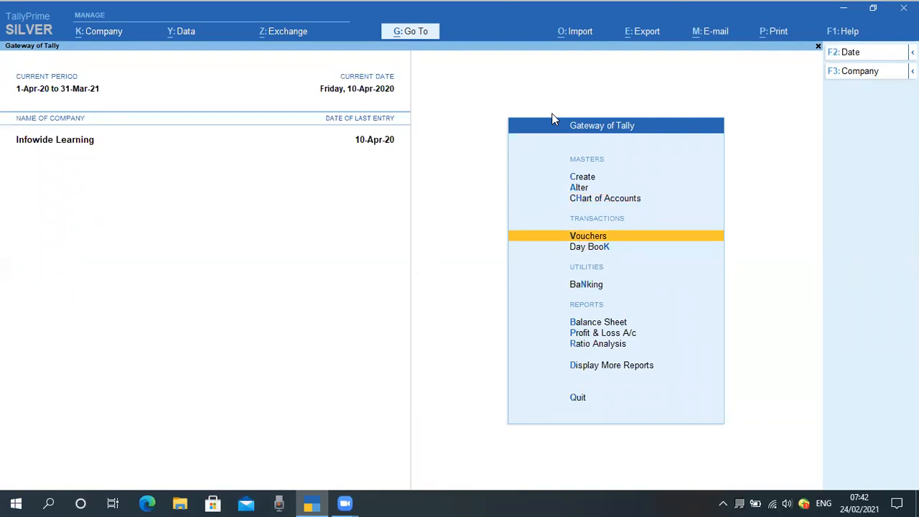
key(Up)
key(Down)
key(Return)
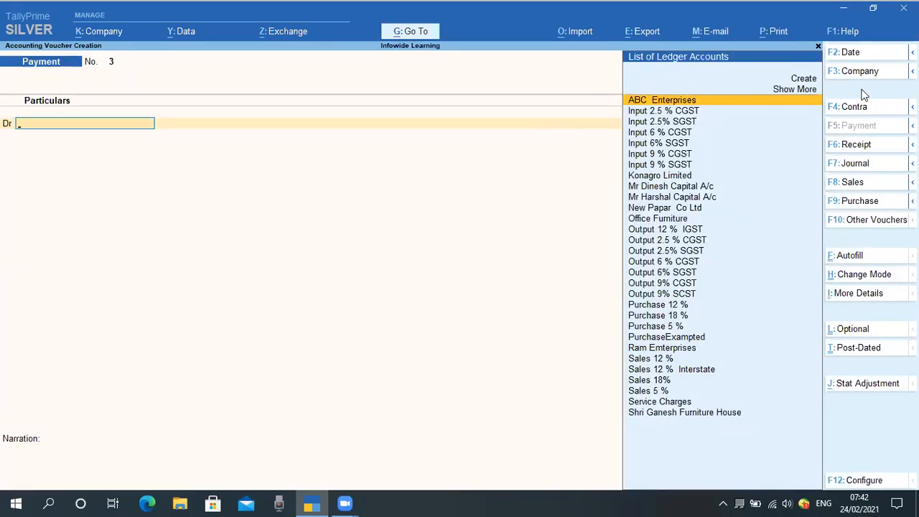
click(865, 187)
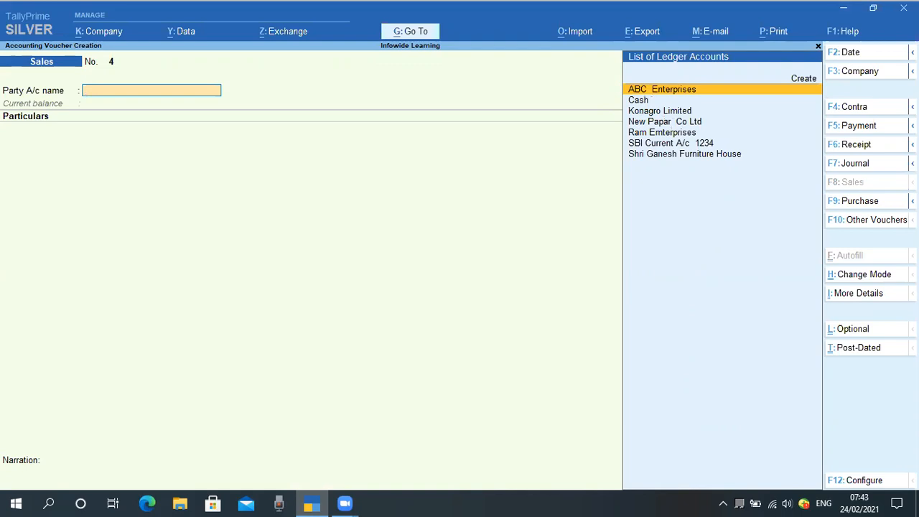
key(F2)
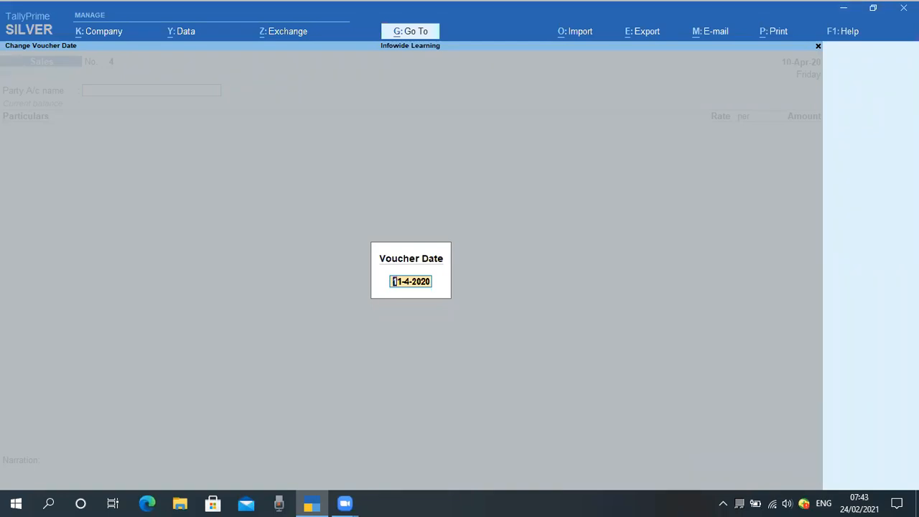
key(Return)
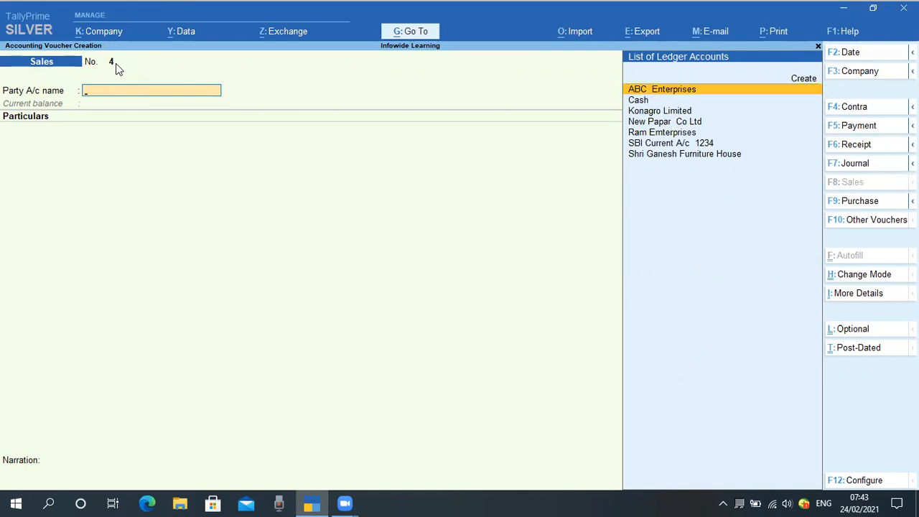
Step: Choose Ram Emterprises as the party account and accept the dispatch and party details without additions
key(Down)
key(Down)
key(Down)
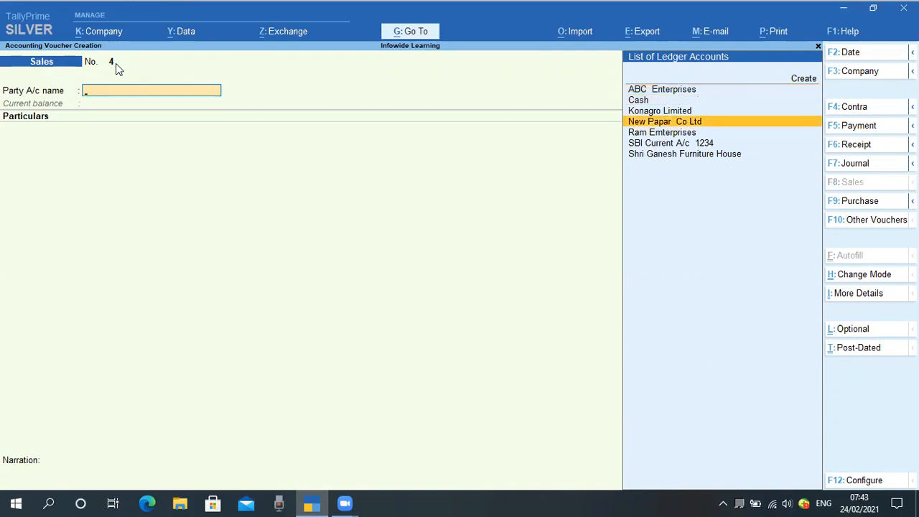
key(Down)
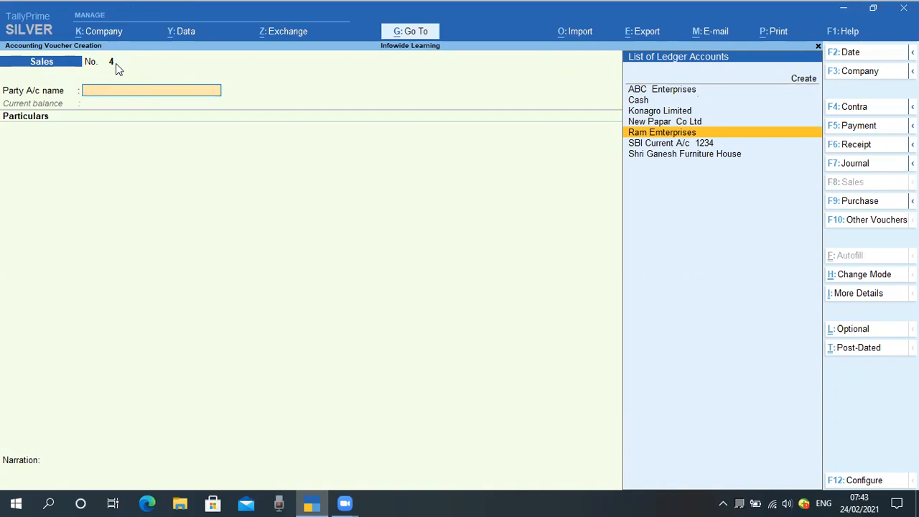
key(Return)
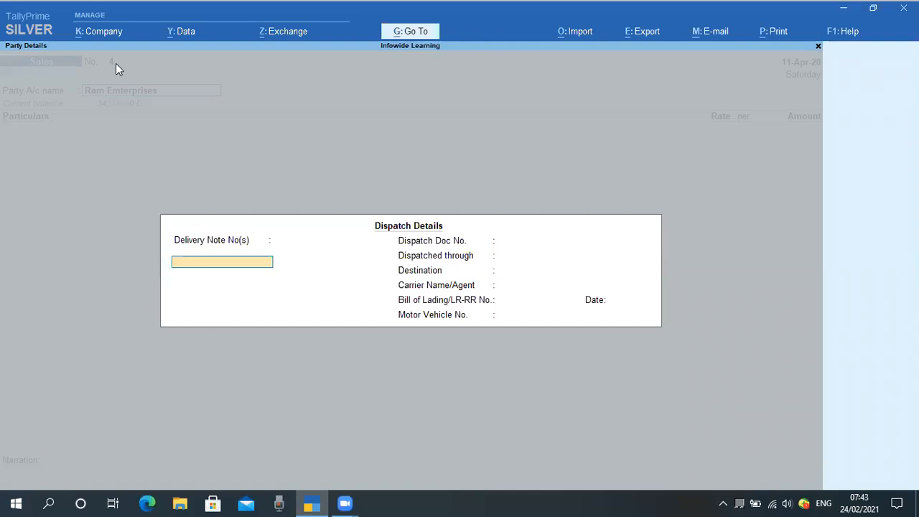
key(Return)
key(Return)
key(Return)
key(Return)
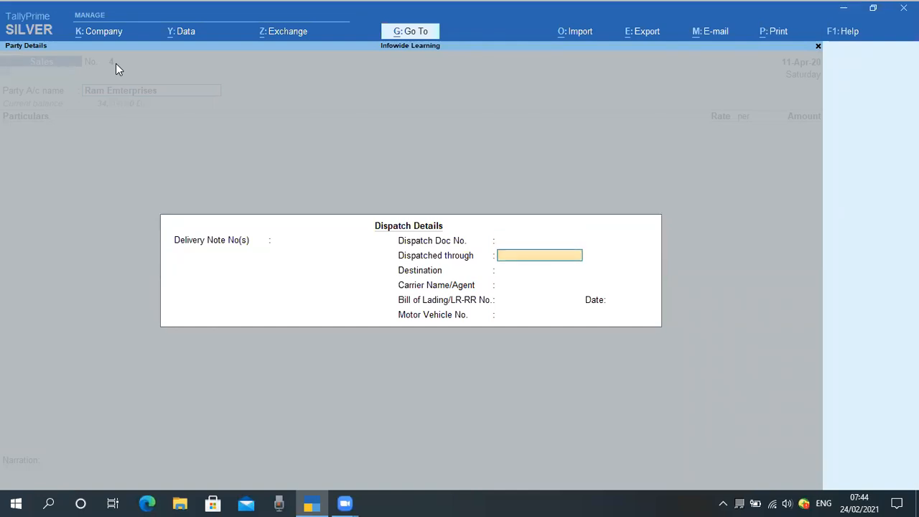
key(Return)
key(Return)
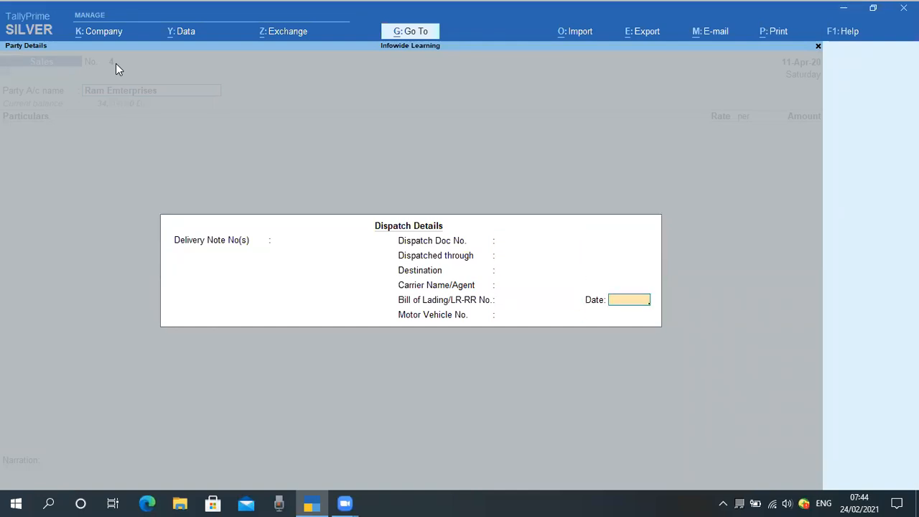
key(Return)
key(Return)
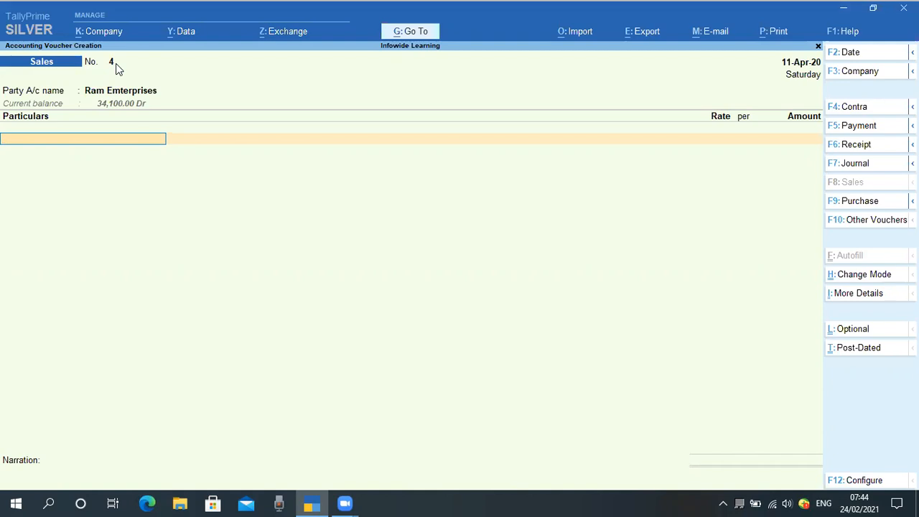
Step: Add the Service Charges ledger to the sales voucher with an amount of 12000
text(ser)
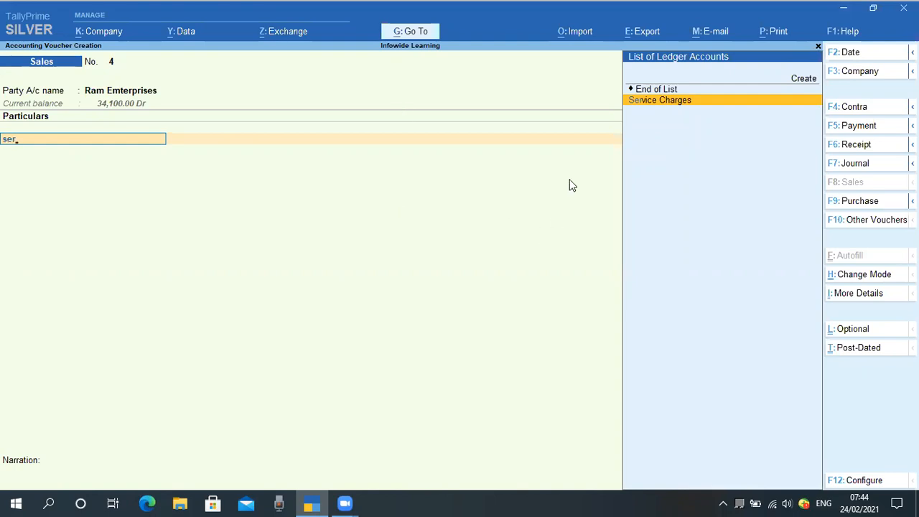
key(Up)
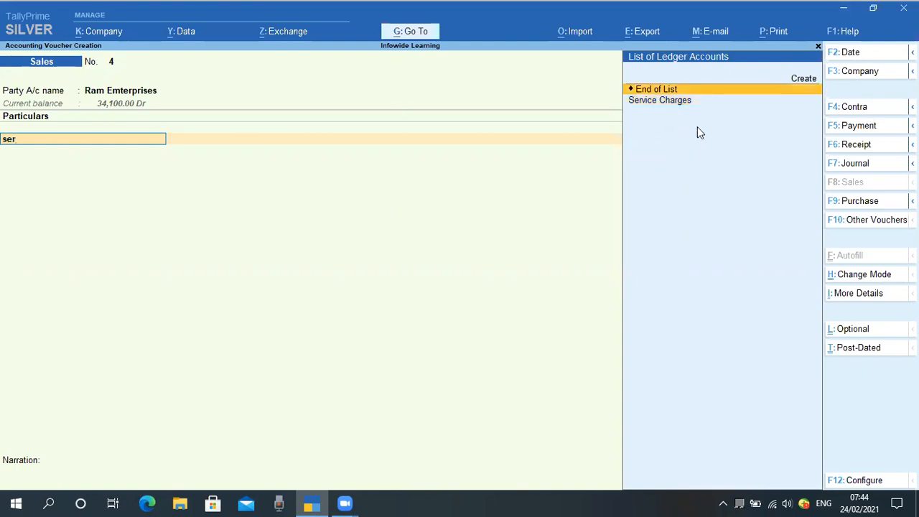
key(Down)
key(Return)
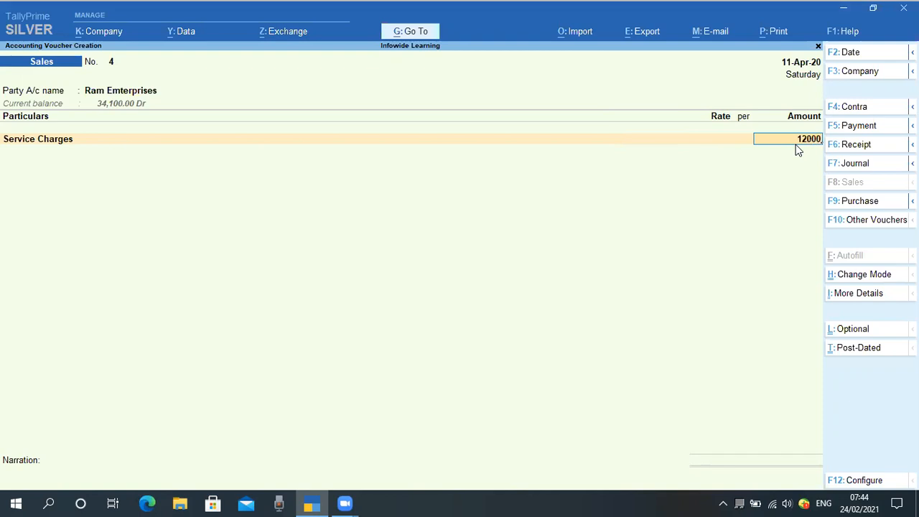
key(Return)
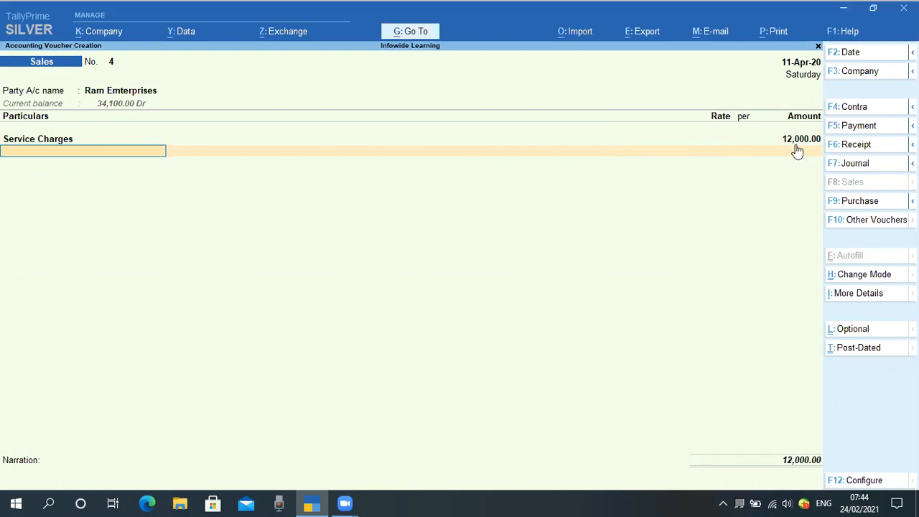
text(Igs)
key(BackSpace)
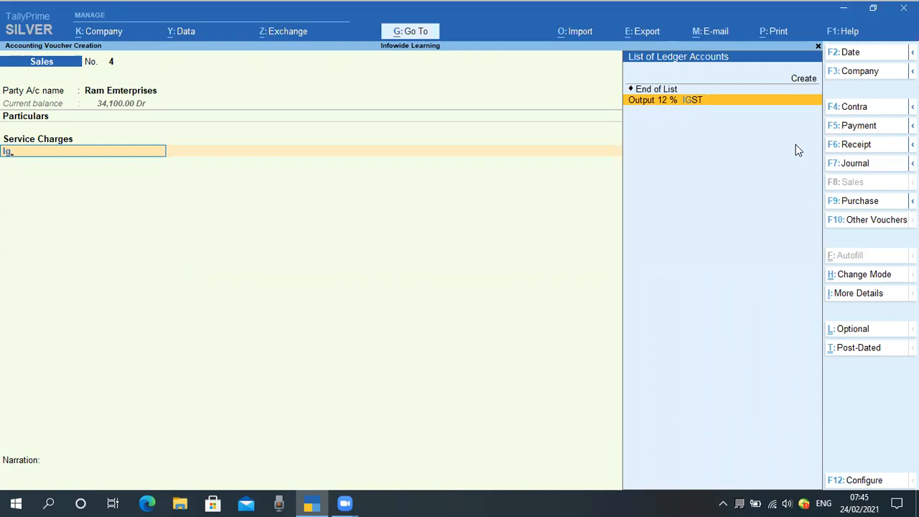
key(BackSpace)
key(BackSpace)
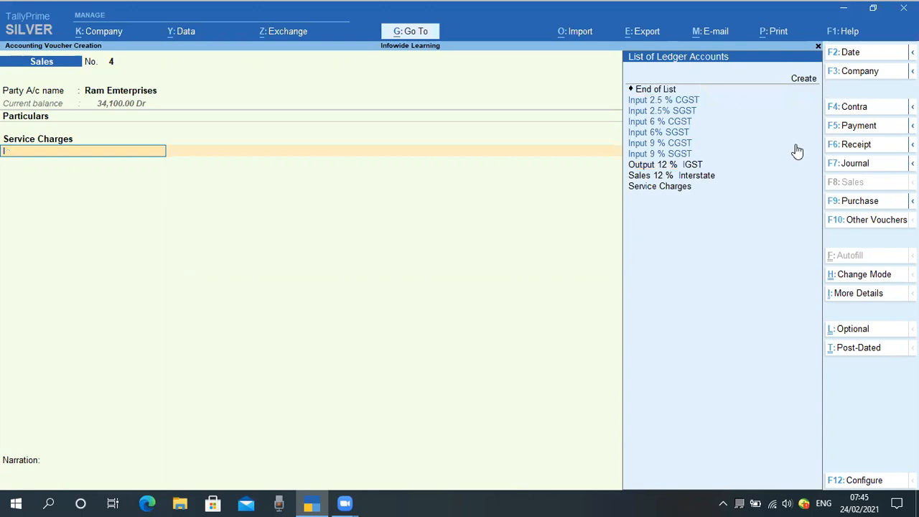
text(I)
key(Down)
key(Down)
key(Down)
key(Down)
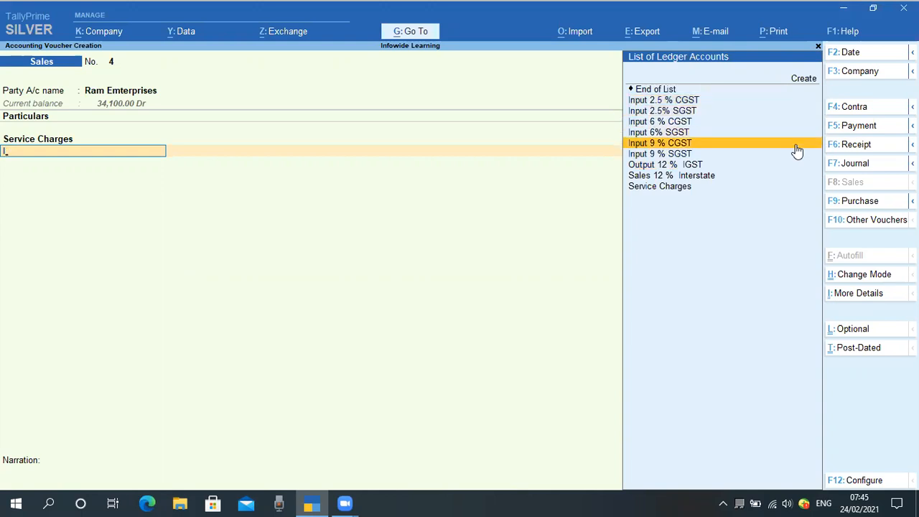
key(BackSpace)
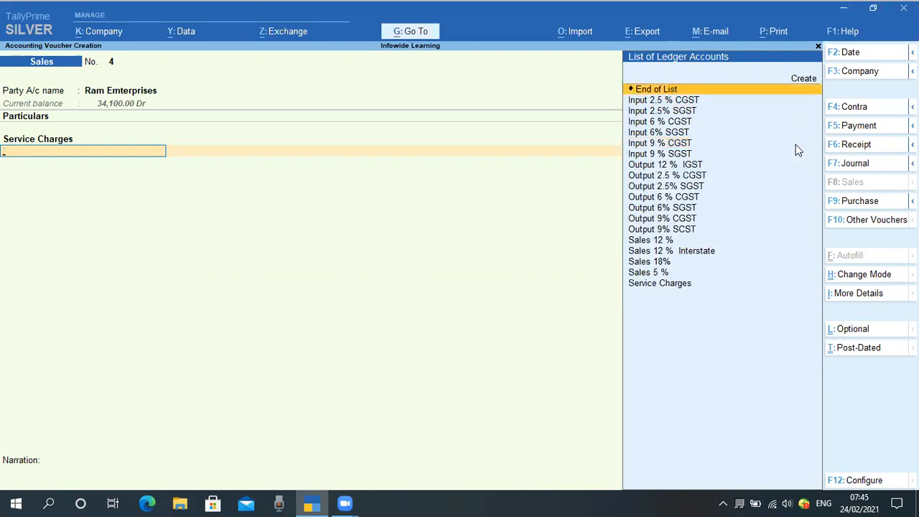
key(BackSpace)
key(Return)
Step: Add the Output 9% CGST ledger below Service Charges and accept its calculated tax amount
key(Down)
key(Down)
key(Down)
key(Down)
key(Down)
key(Down)
key(Down)
key(Down)
key(Down)
key(Down)
key(Down)
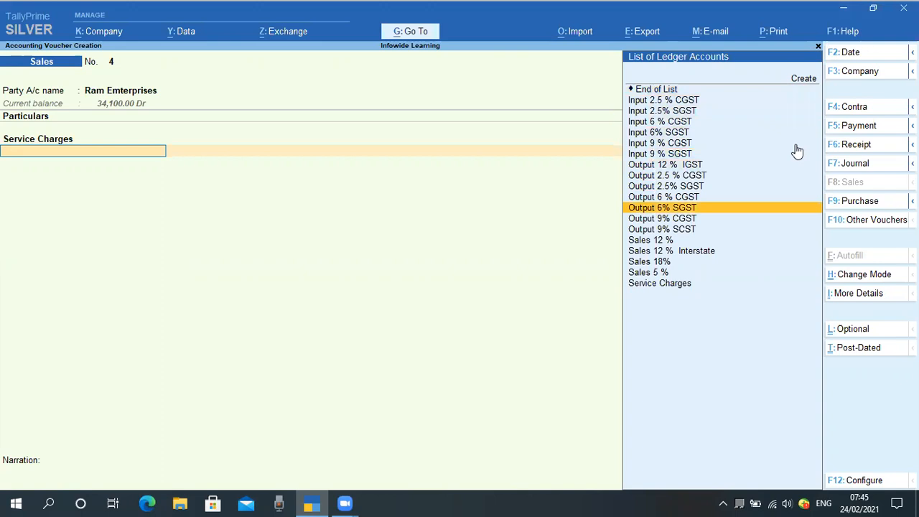
key(Down)
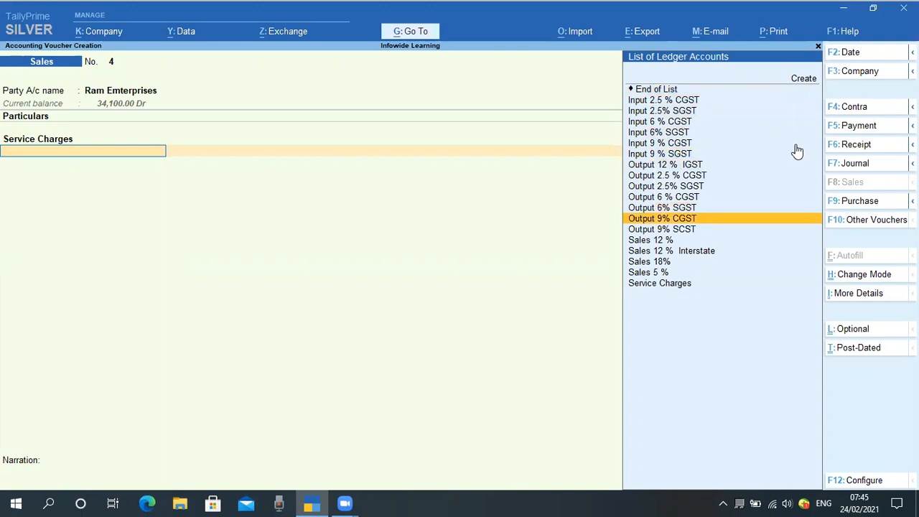
key(Up)
key(Down)
key(Return)
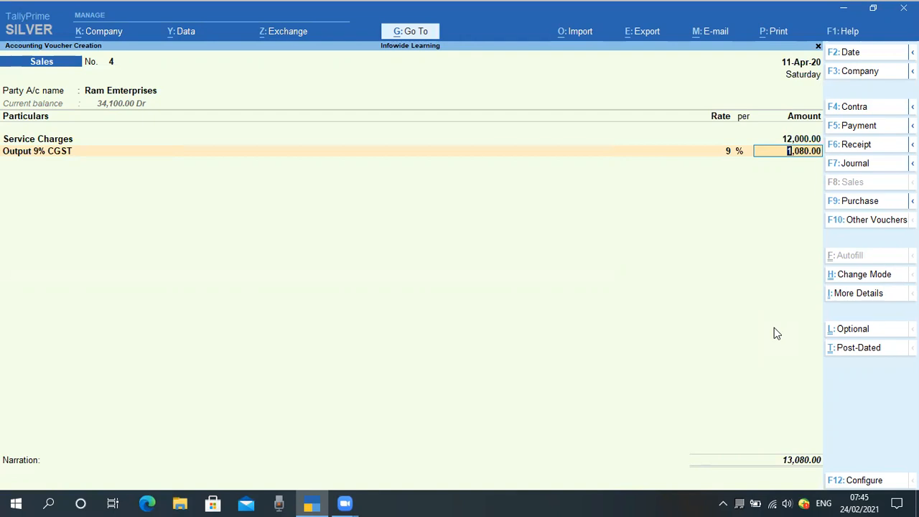
key(Return)
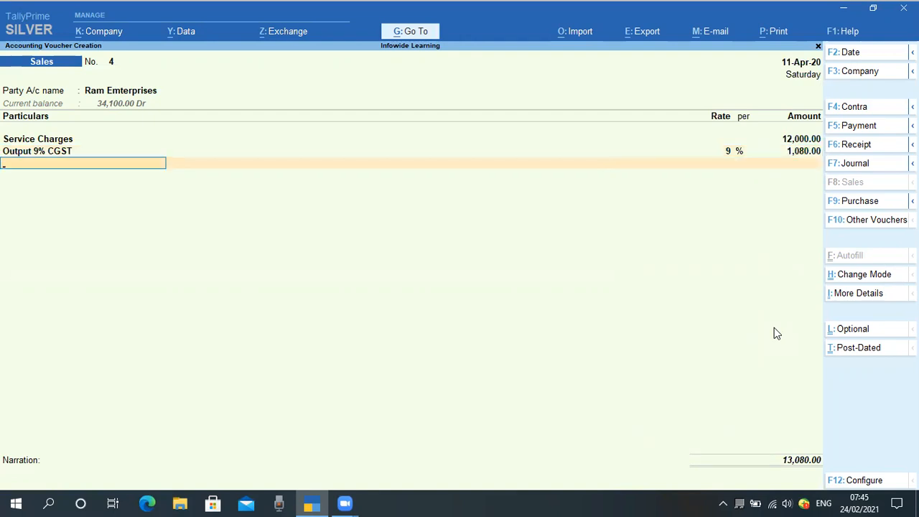
Step: Add the Output 9% SCST ledger with its calculated tax amount and finish the list of particulars
text(Out)
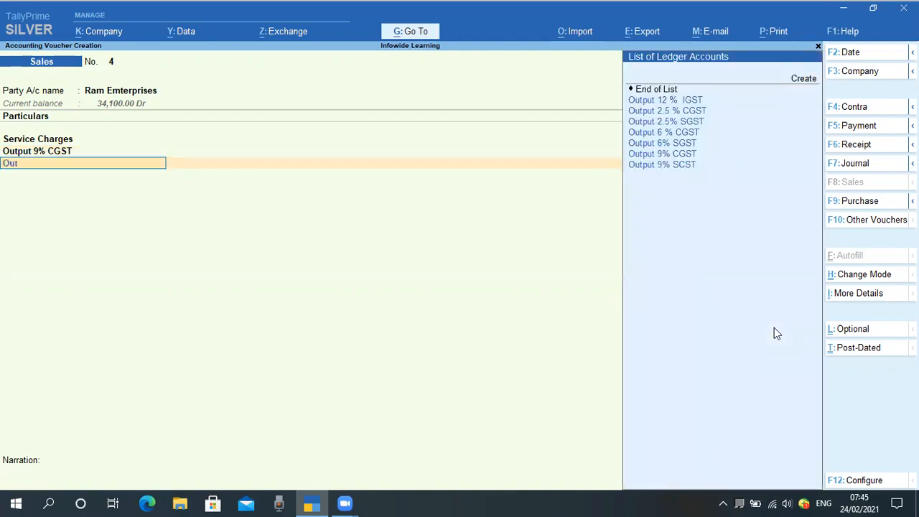
key(Down)
key(Down)
key(Down)
key(Down)
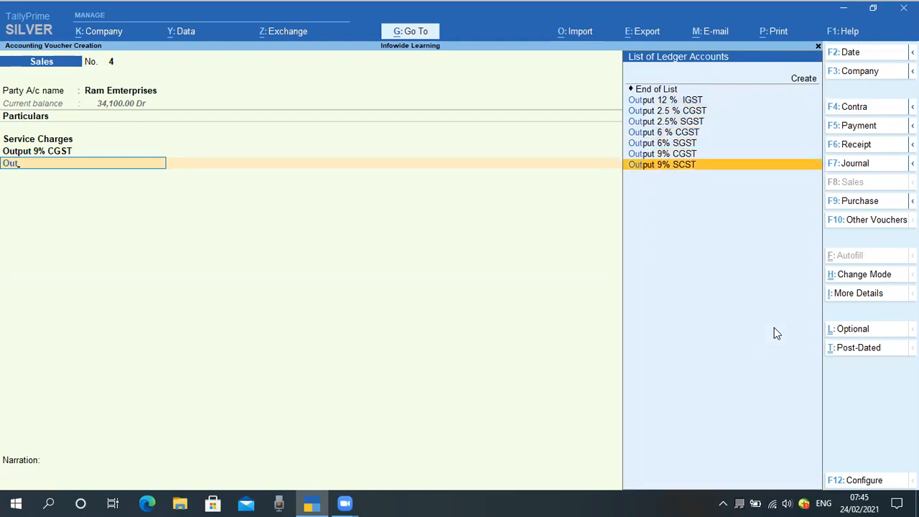
key(Return)
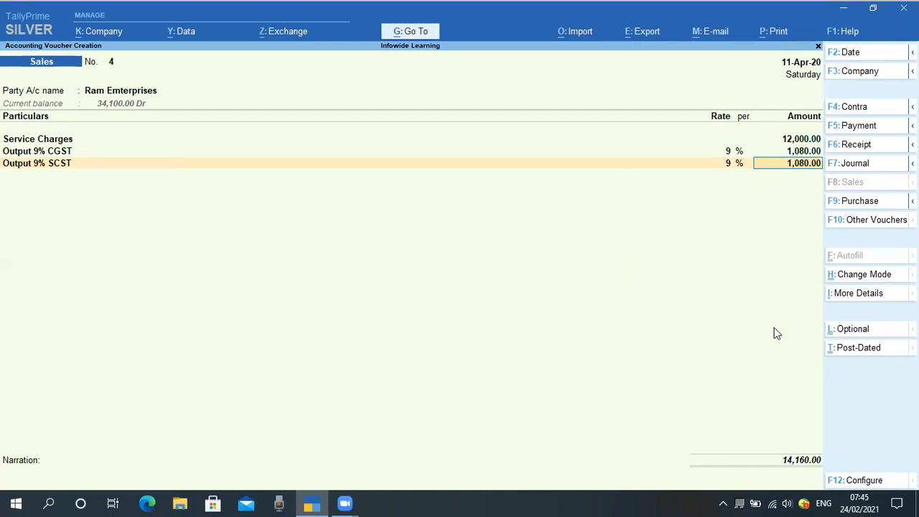
key(Return)
key(Return)
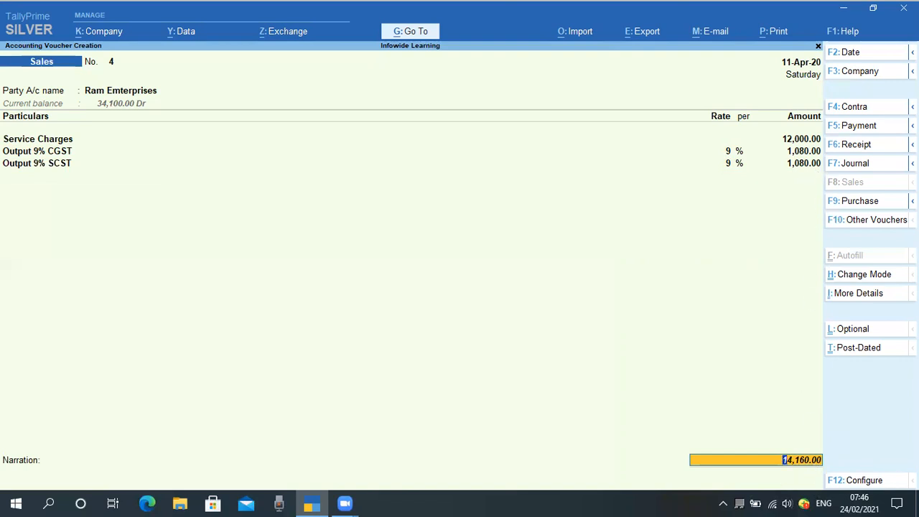
Step: Enter the narration "Being Sales Services to Ram Enterprises" and save the sales voucher
key(Return)
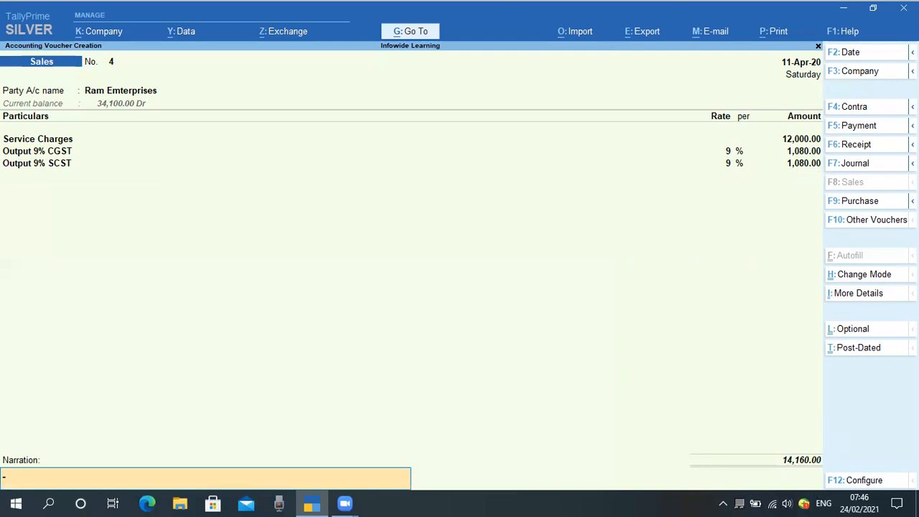
text(Being Sales o)
key(BackSpace)
key(BackSpace)
text(Services)
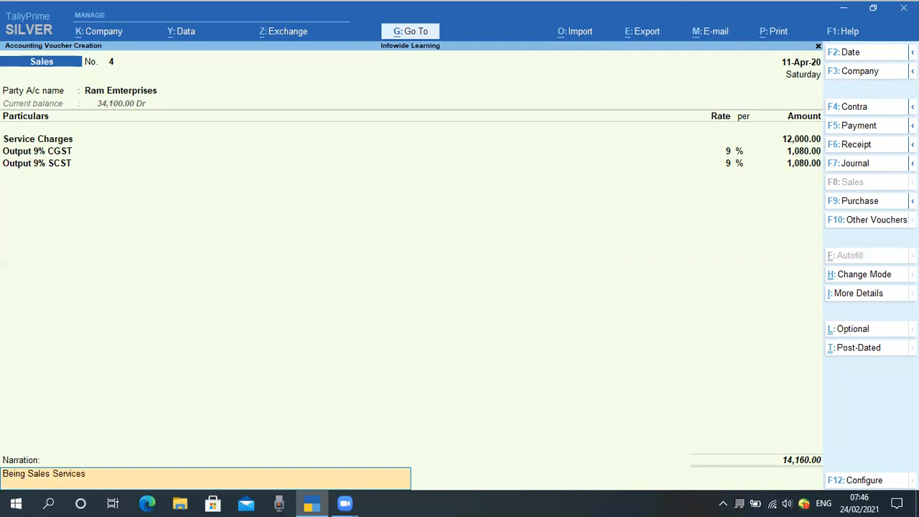
text( to Ram Enterprises)
key(Return)
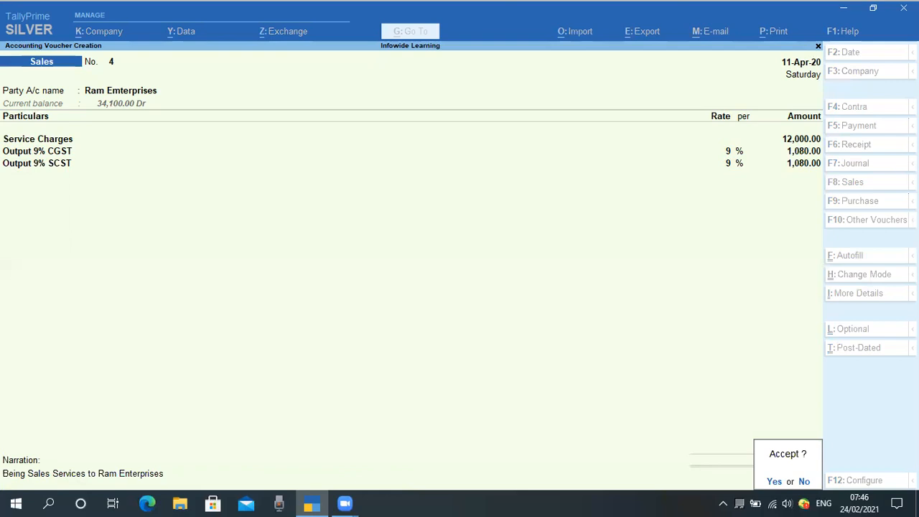
key(Return)
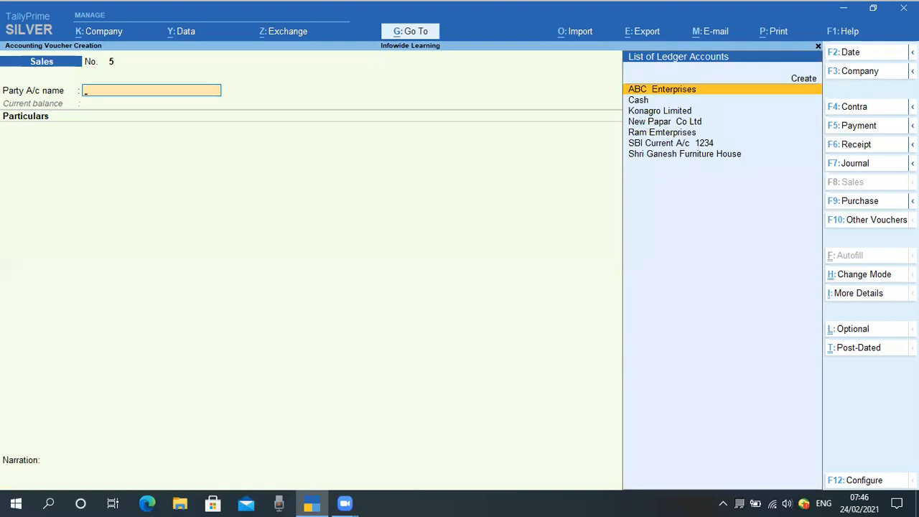
Step: Leave voucher entry and open the Profit & Loss A/c report
key(Escape)
key(Escape)
key(Escape)
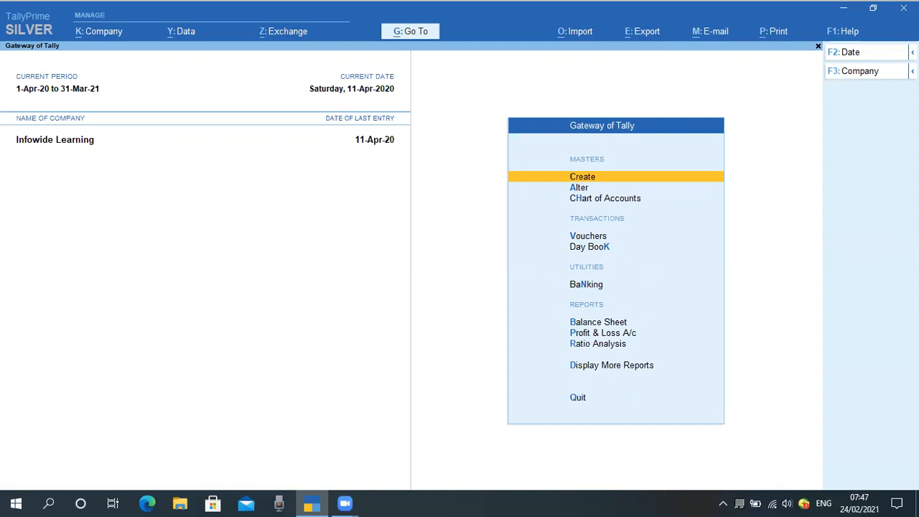
key(Down)
key(Down)
key(Down)
key(Down)
key(Down)
key(Down)
key(Down)
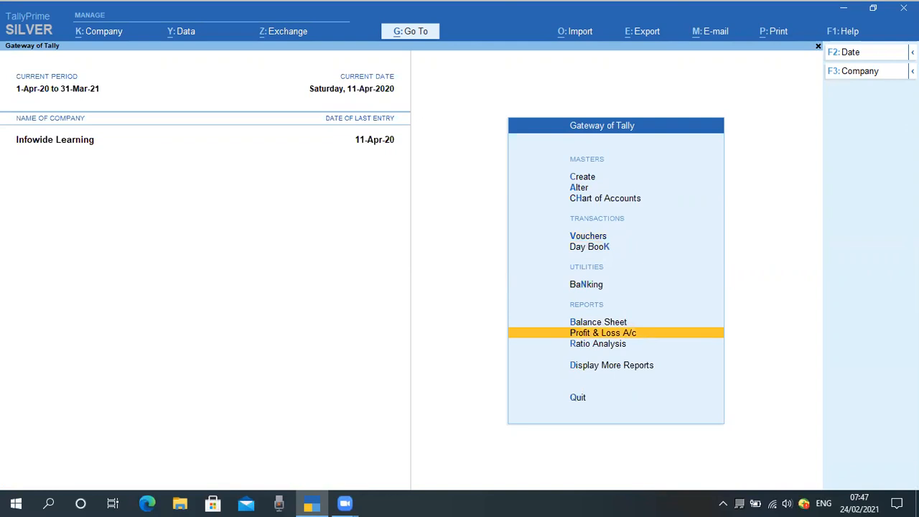
key(Return)
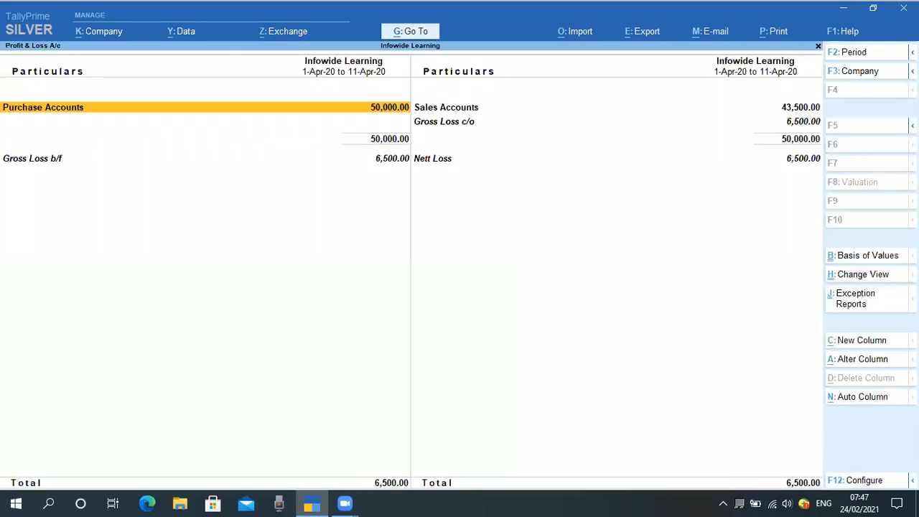
Step: Open the Sales Accounts group summary from the Profit & Loss A/c report
key(Right)
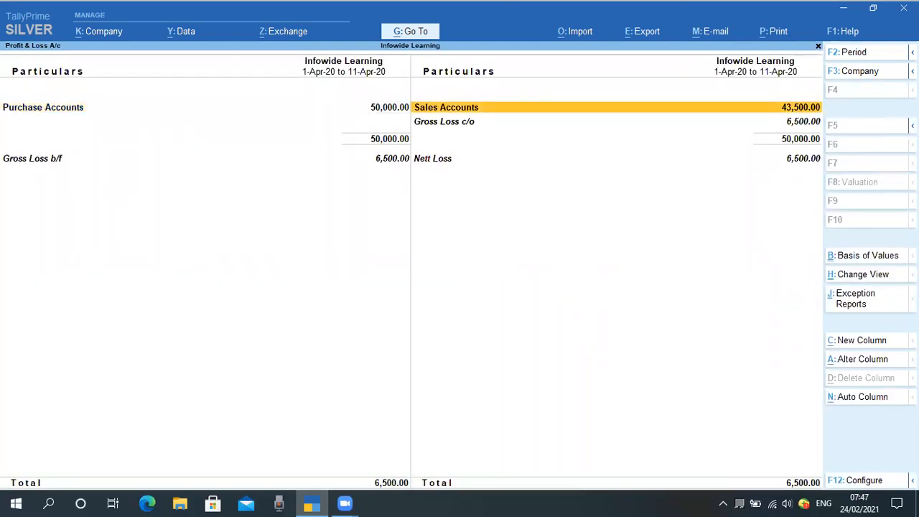
key(Down)
key(Up)
key(Return)
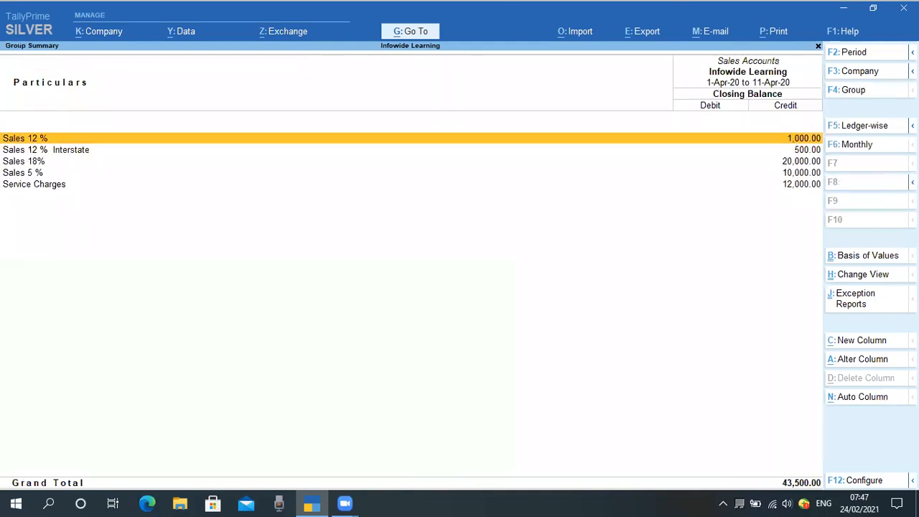
Step: Drill down into the Service Charges ledger to view its April vouchers
key(Down)
key(Down)
key(Down)
key(Down)
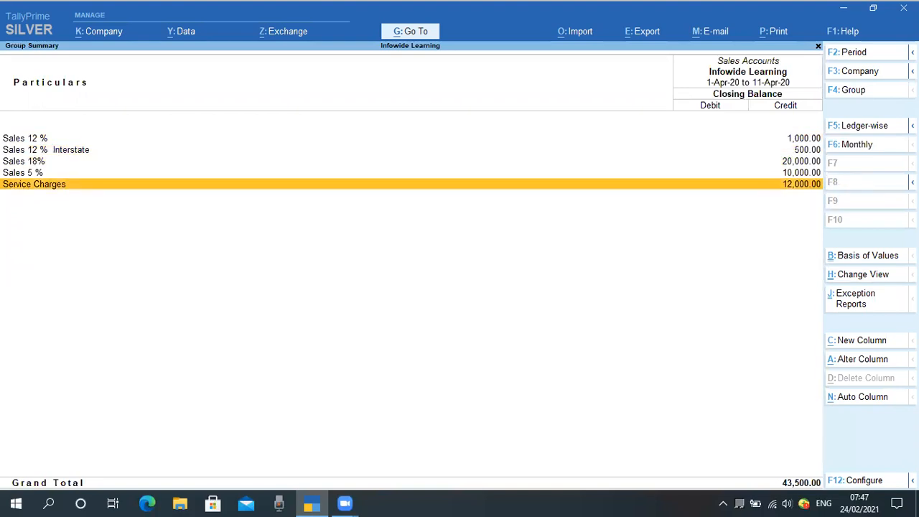
key(Return)
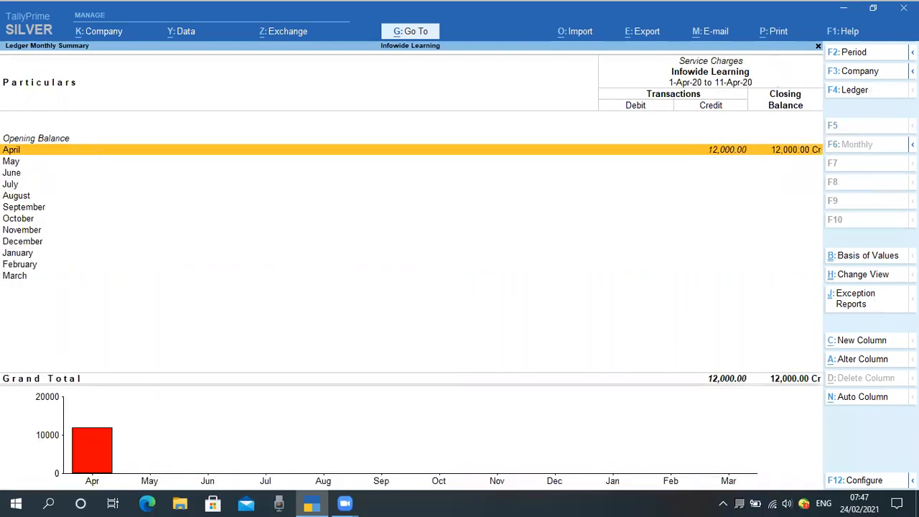
key(Return)
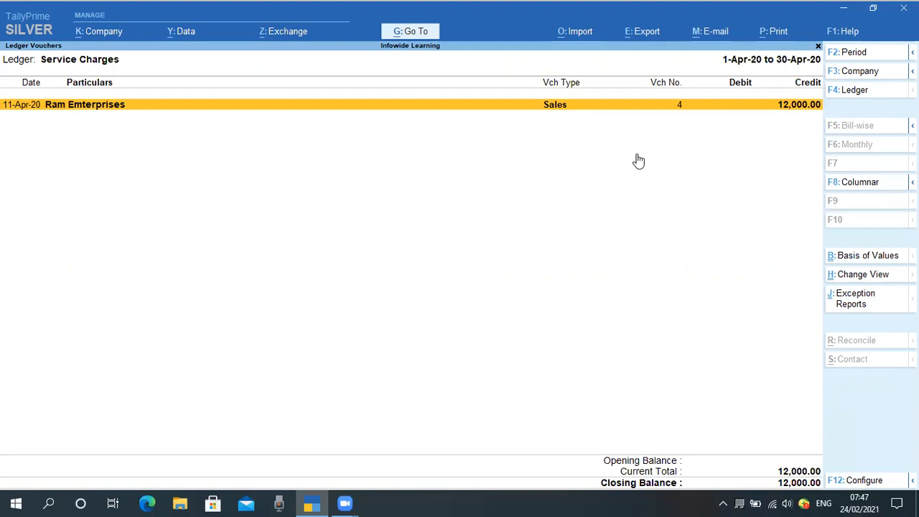
Step: Close the sales reports back to the Gateway of Tally and open the Balance Sheet
key(Escape)
key(Escape)
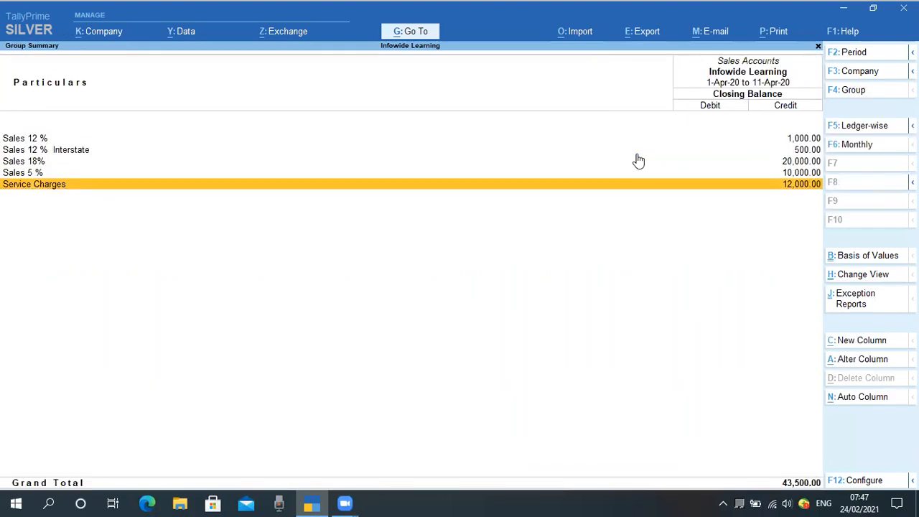
key(Escape)
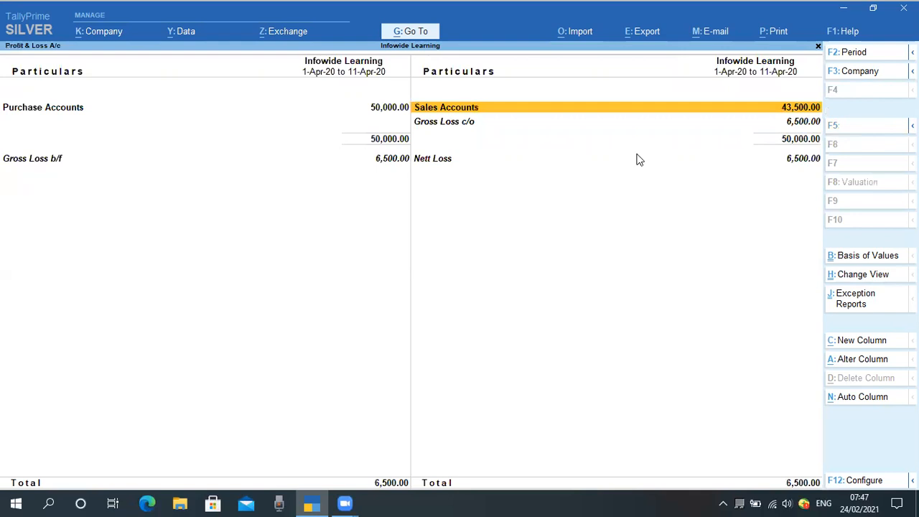
key(Escape)
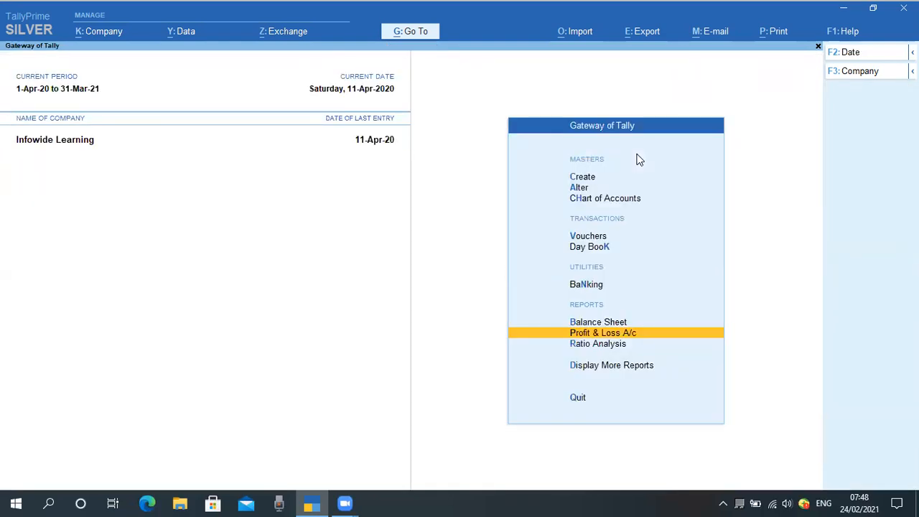
key(Up)
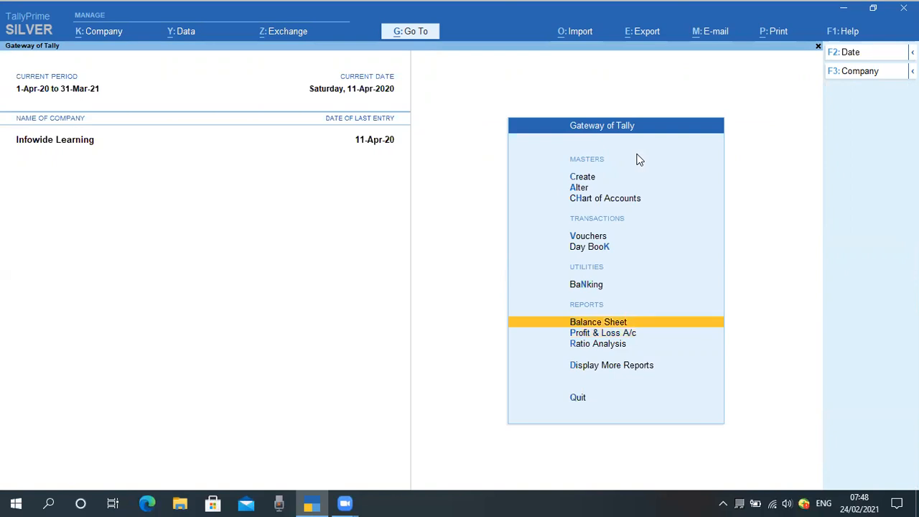
key(Return)
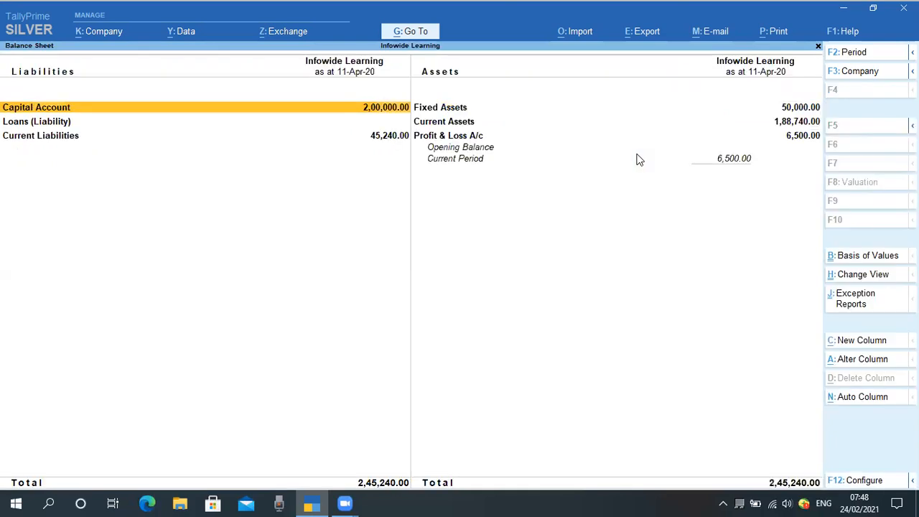
key(Escape)
key(Up)
key(Down)
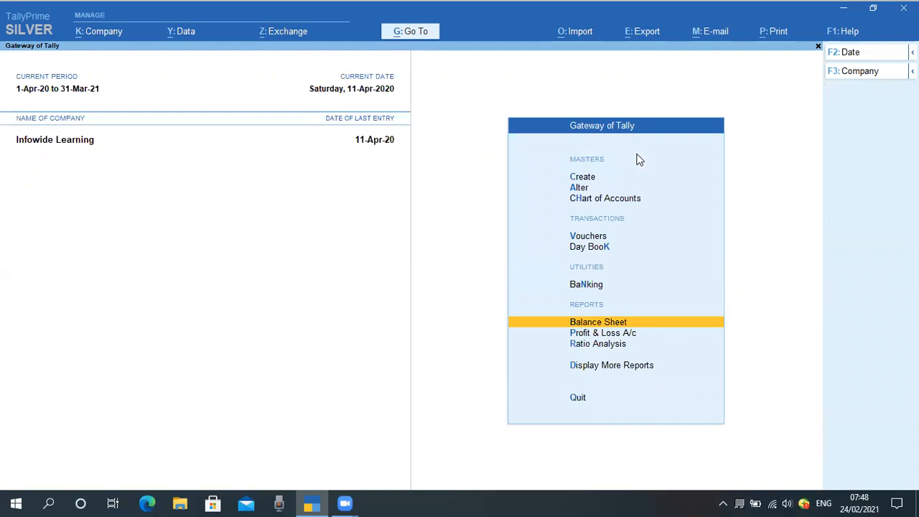
key(Return)
Step: Drill down through Current Liabilities and Duties & Taxes to the ledgers under GST Payable
key(Down)
key(Down)
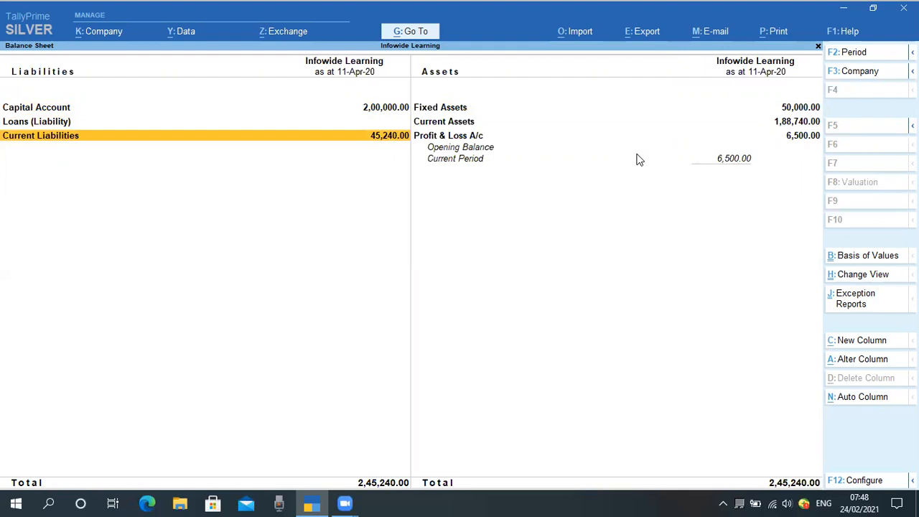
key(Return)
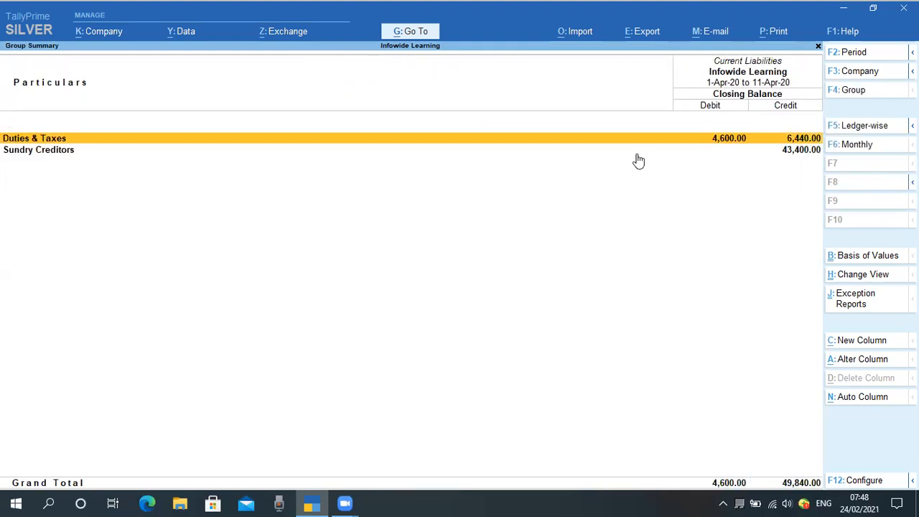
key(Return)
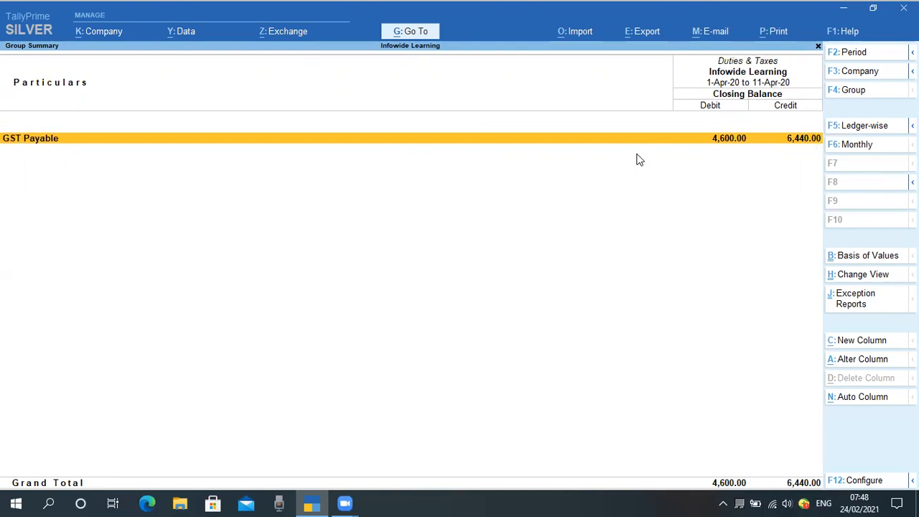
key(Return)
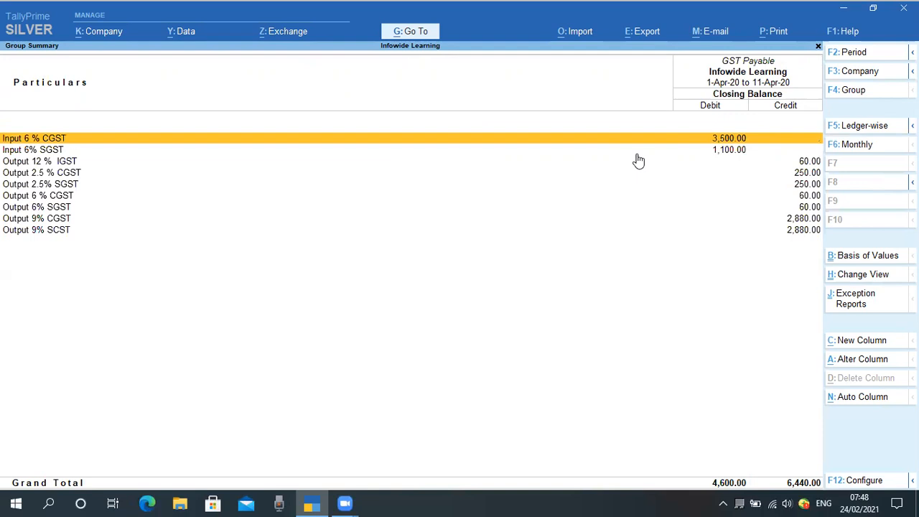
Step: Open the April vouchers of the Output 9% SCST ledger
key(Down)
key(Down)
key(Down)
key(Down)
key(Down)
key(Down)
key(Down)
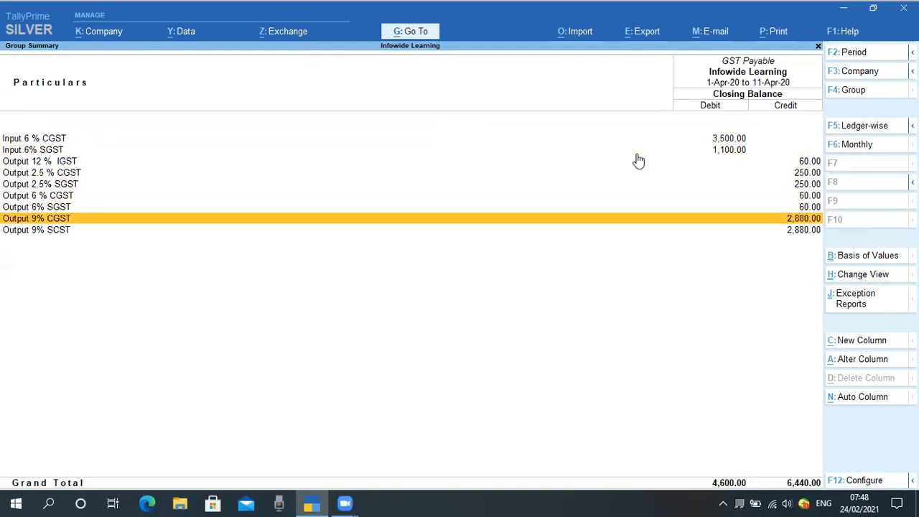
key(Down)
key(Up)
key(Down)
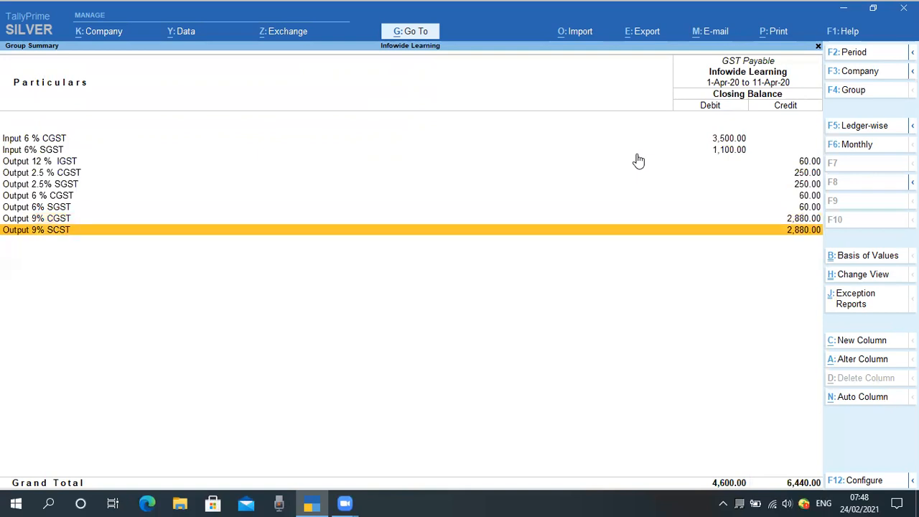
key(Return)
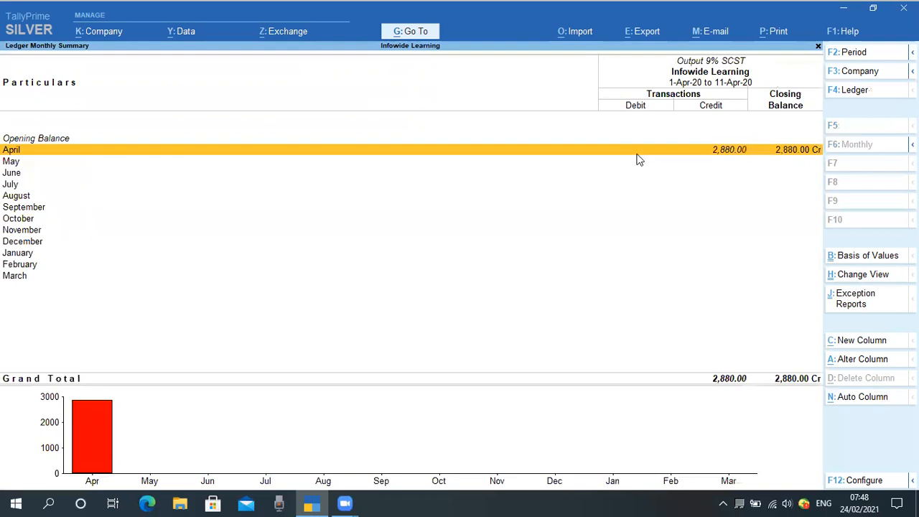
key(Return)
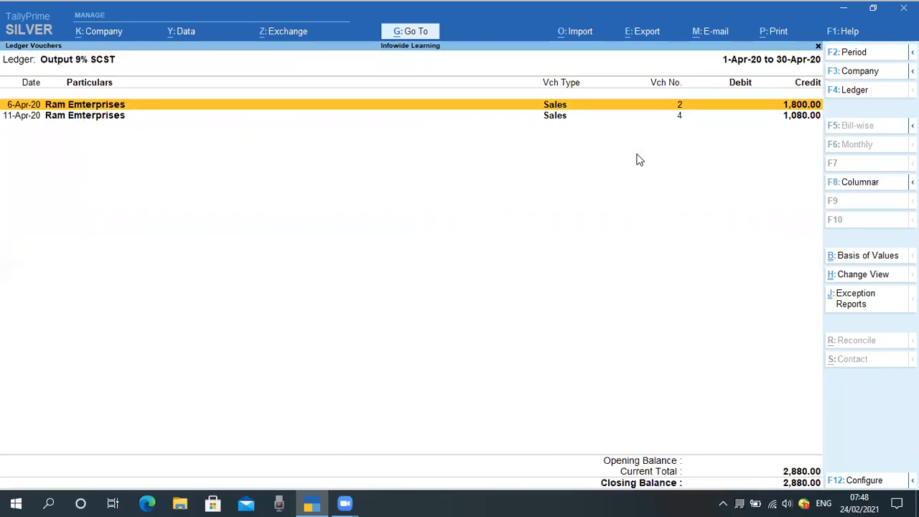
Step: Compare the 6-Apr-20 and 11-Apr-20 sales entries for Ram Emterprises in the Output 9% SCST ledger
key(Down)
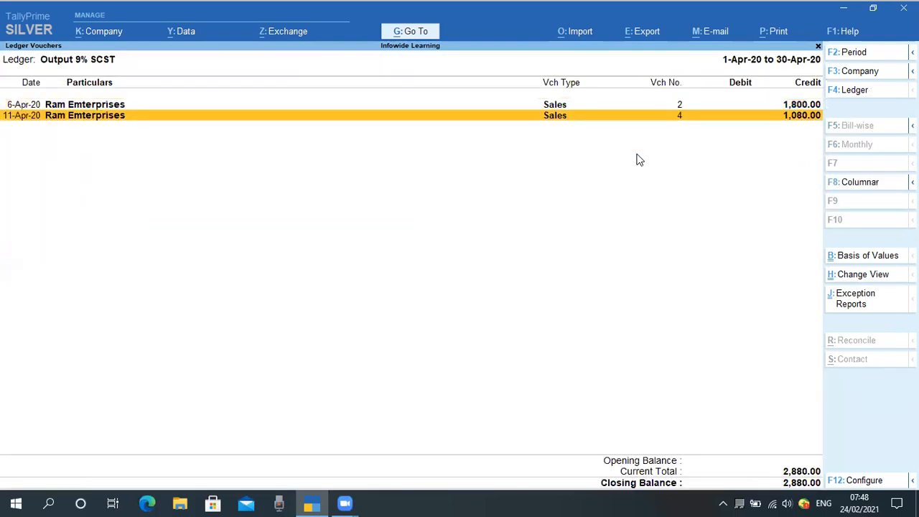
key(Up)
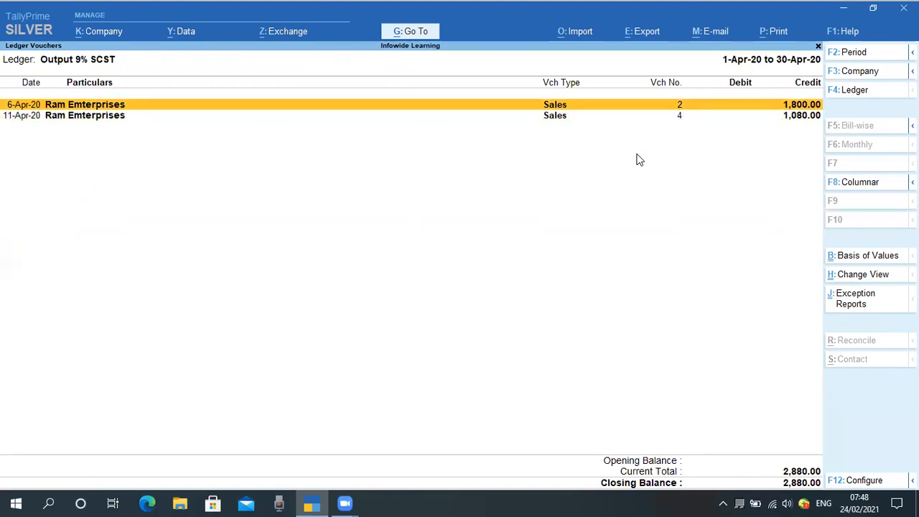
key(Down)
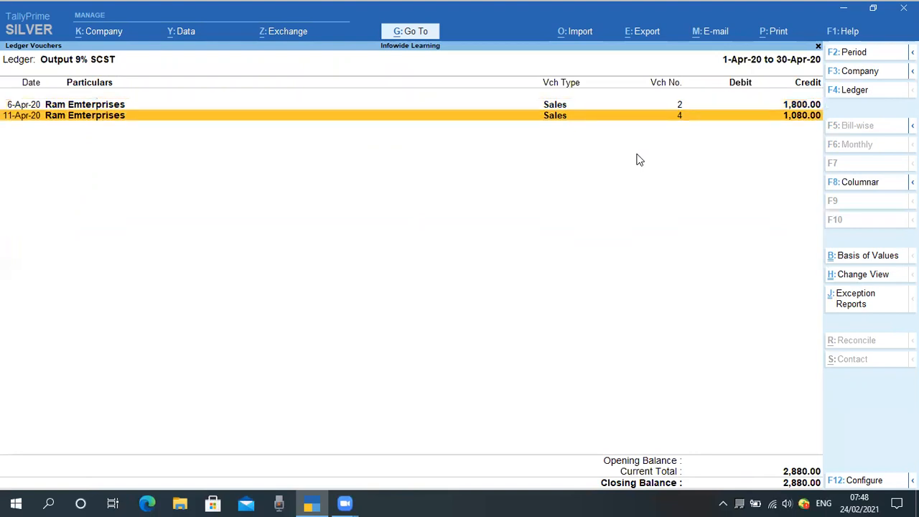
key(Up)
key(Down)
key(Up)
key(Down)
Step: Return to the GST Payable summary and check the 11-Apr-20 sales entry in the Output 9% CGST ledger's April vouchers
key(Escape)
key(Escape)
key(Up)
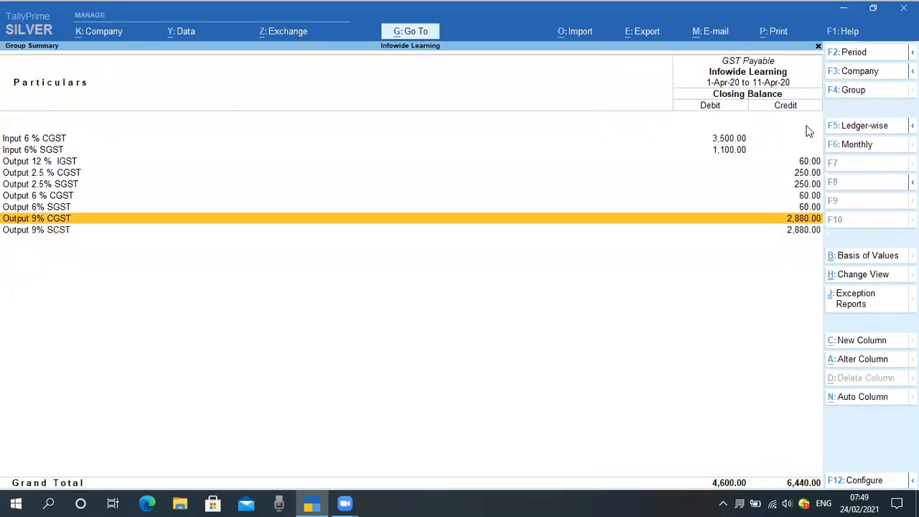
key(Return)
key(Return)
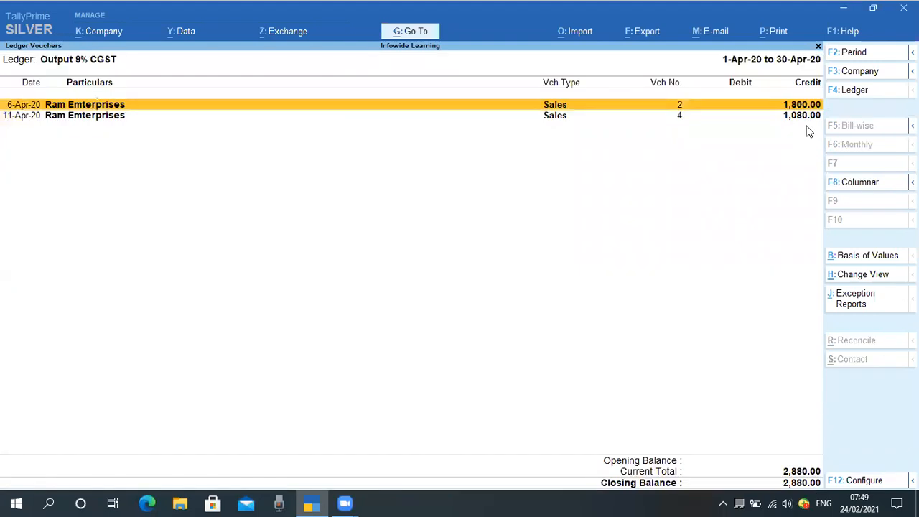
key(Down)
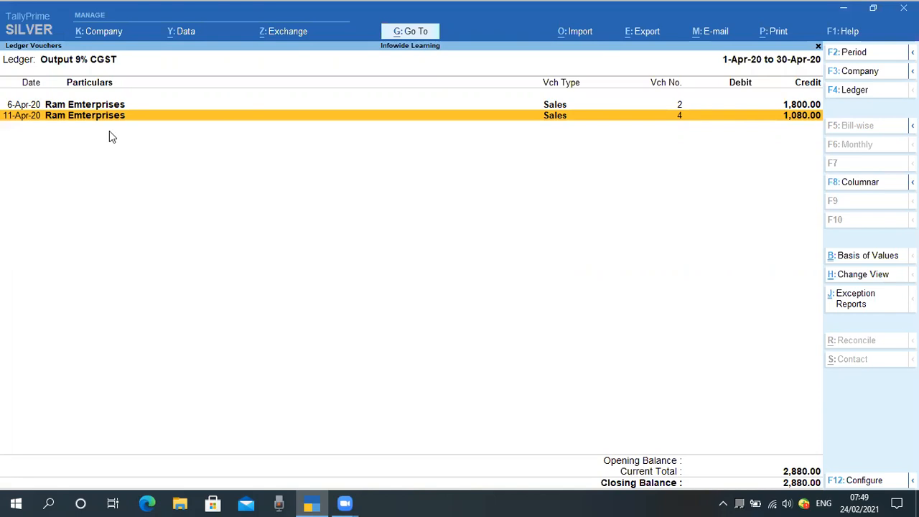
Step: Close the Output 9% CGST ledger and the tax group summaries back to the Balance Sheet
key(Escape)
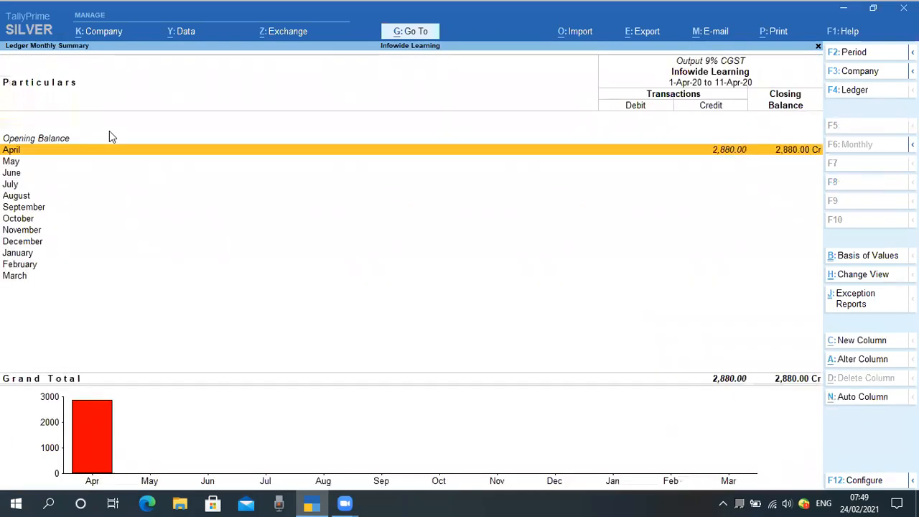
key(Escape)
key(Escape)
key(Escape)
key(Escape)
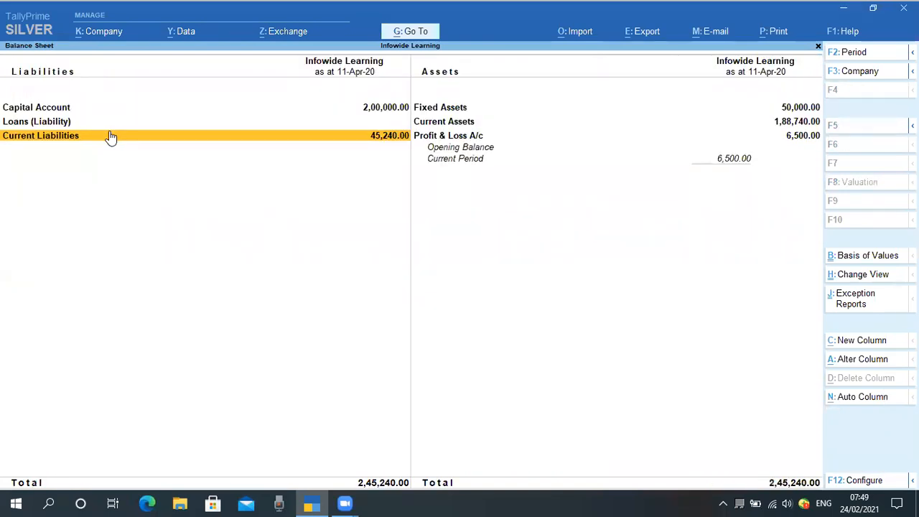
key(Right)
key(Up)
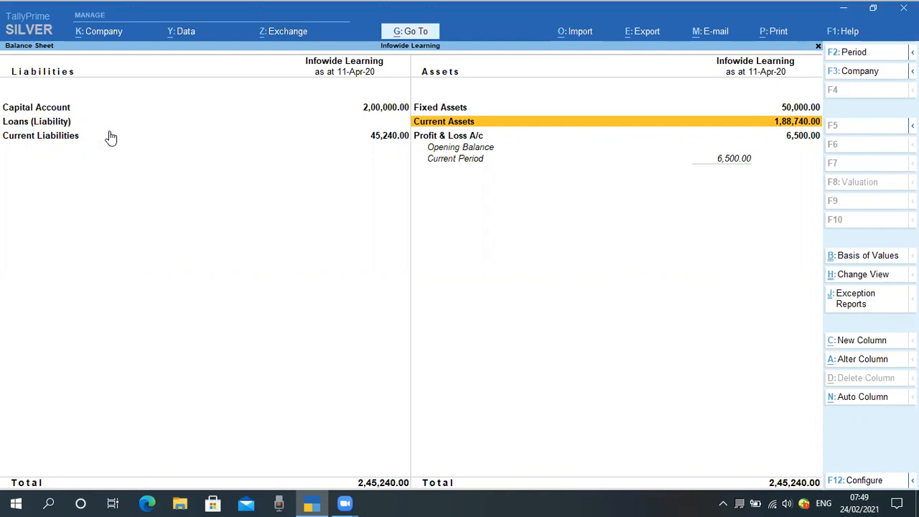
key(Return)
key(Escape)
key(Escape)
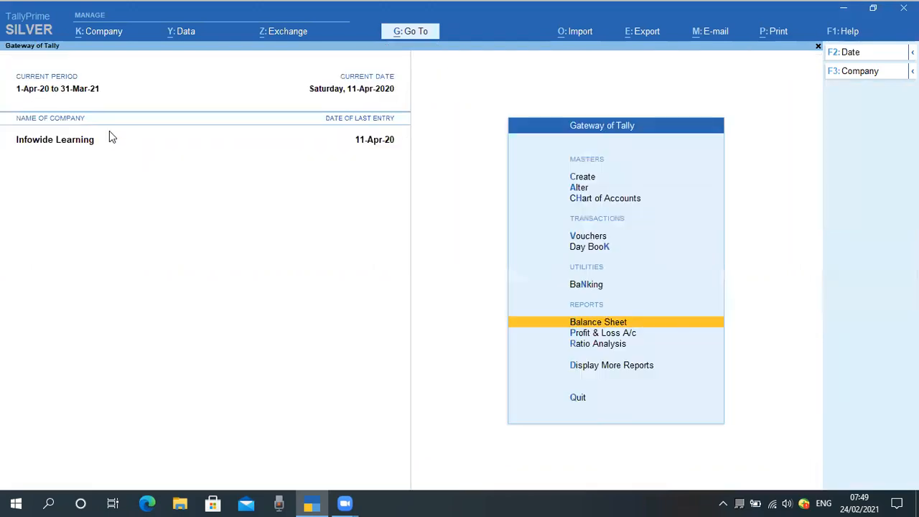
Step: Reopen the Balance Sheet and display the Current Assets group summary
key(Return)
key(Right)
key(Down)
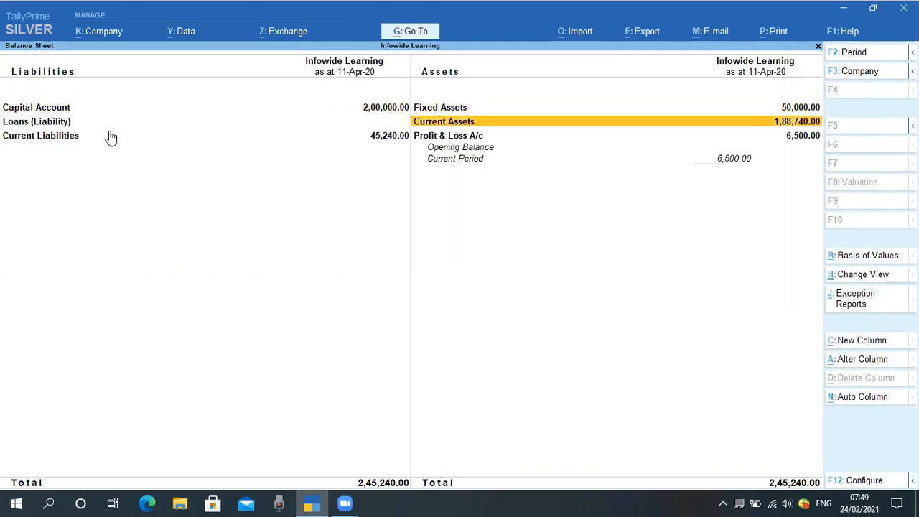
key(Return)
key(Down)
key(Up)
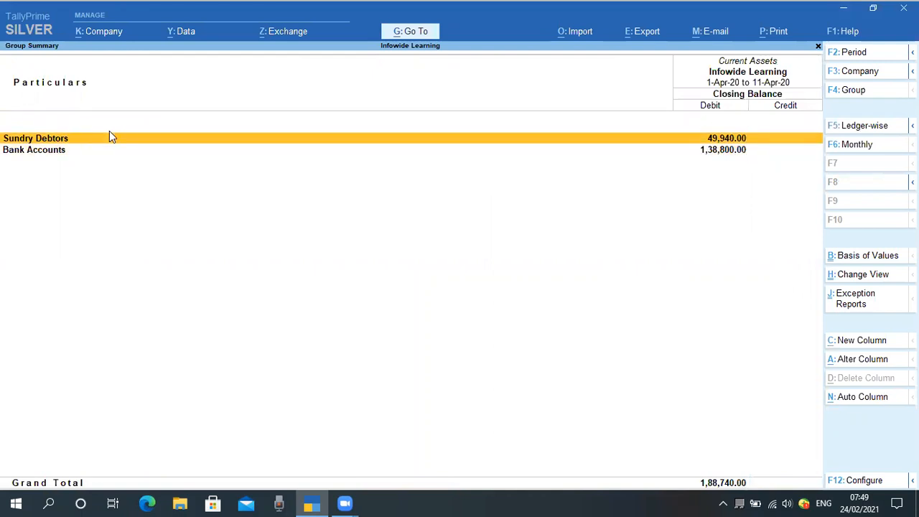
Step: Drill down through Sundry Debtors to the April vouchers of the Ram Emterprises ledger
key(Return)
key(Down)
key(Down)
key(Up)
key(Down)
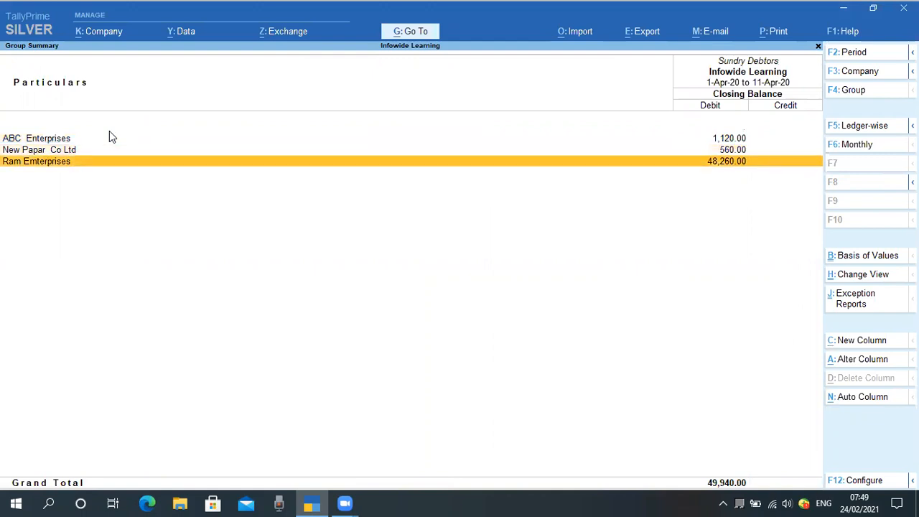
key(Return)
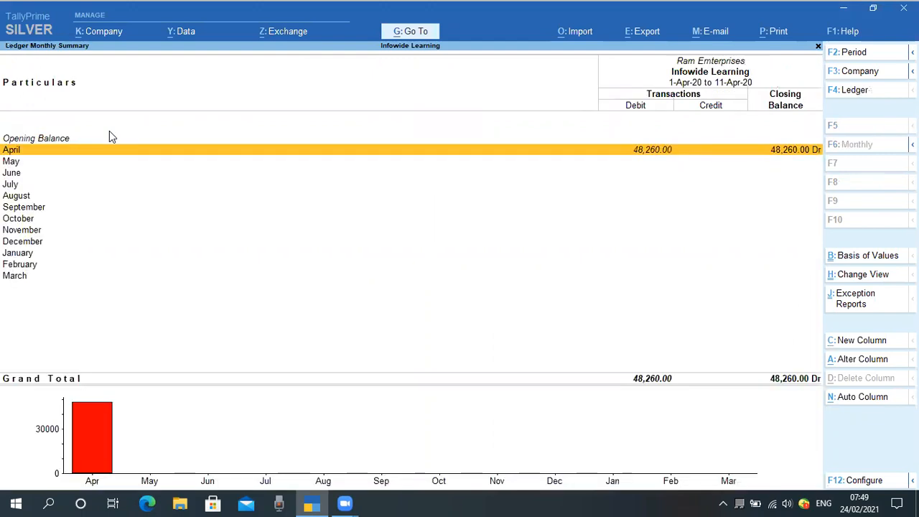
key(Return)
Step: Compare the Sales 5 % and Service Charges entries in the Ram Emterprises ledger
key(Down)
key(Up)
key(Down)
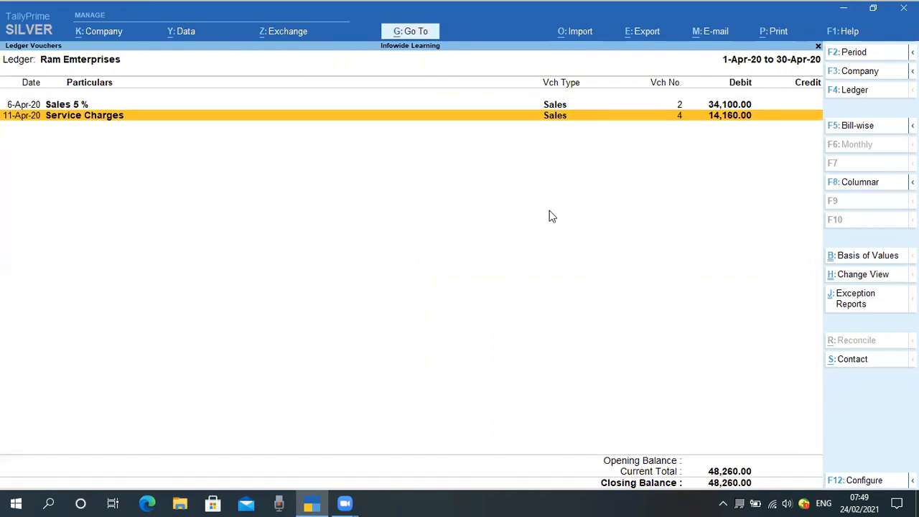
key(Up)
key(Down)
Step: Close the Ram Emterprises ledger and the Balance Sheet reports back to the Gateway of Tally
key(Escape)
key(Escape)
key(Escape)
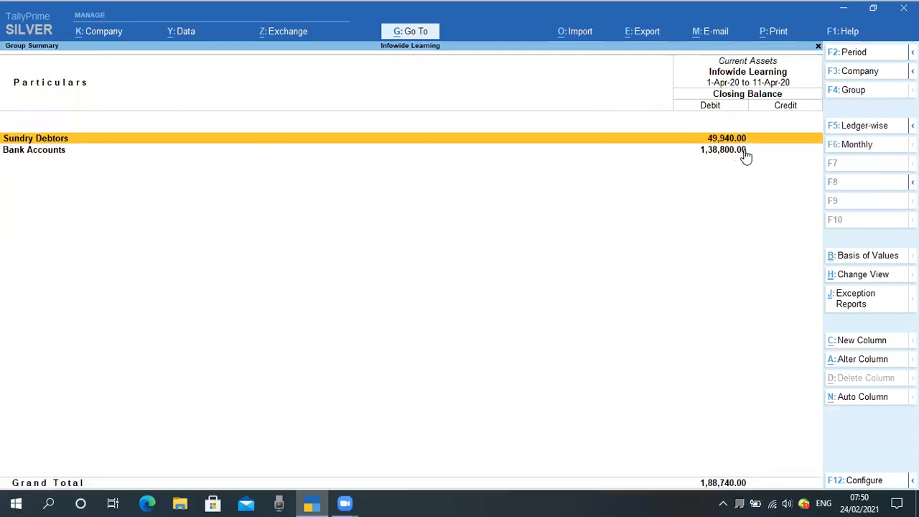
key(Escape)
key(Escape)
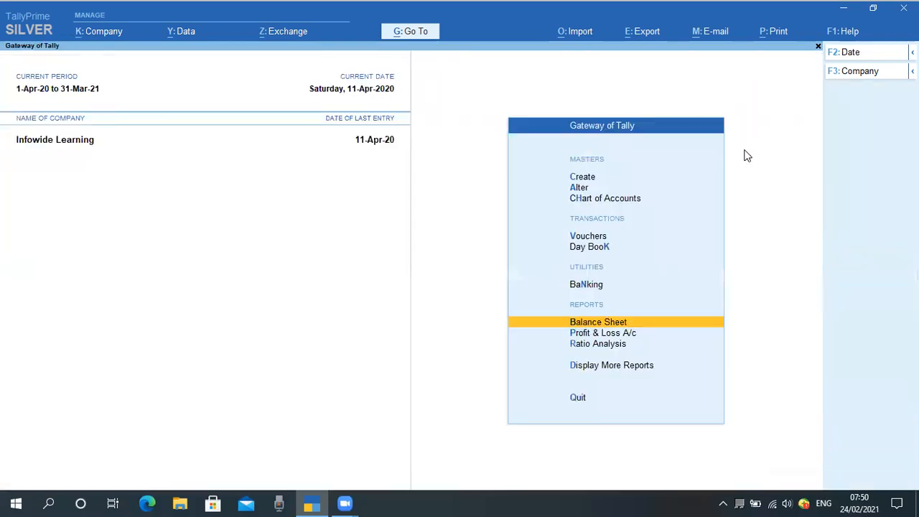
key(Up)
key(Up)
key(Escape)
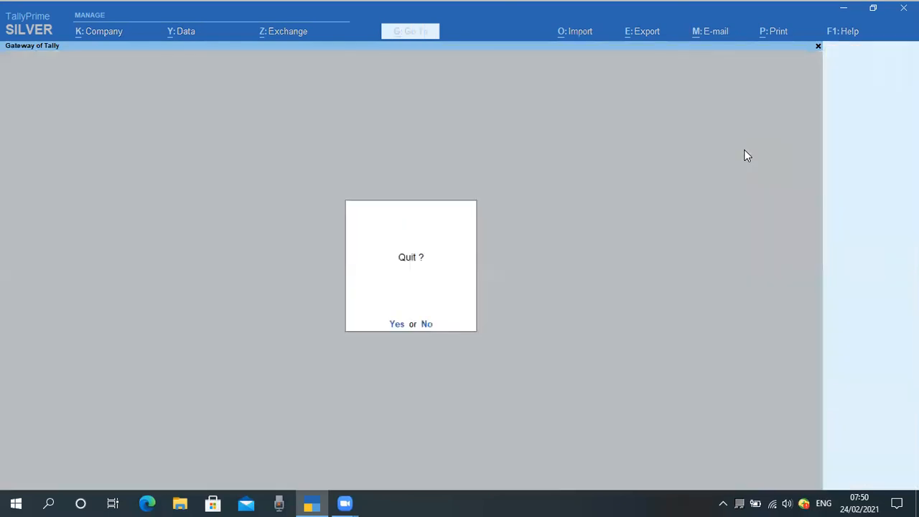
key(Escape)
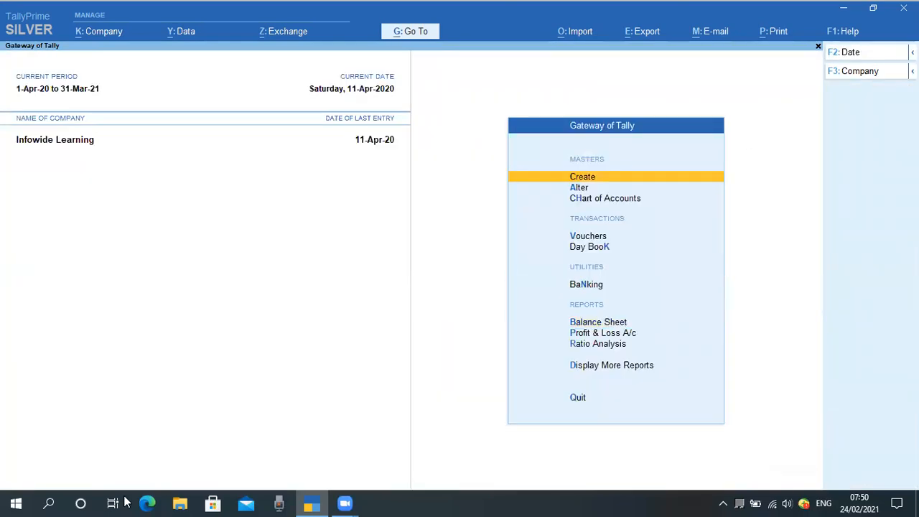